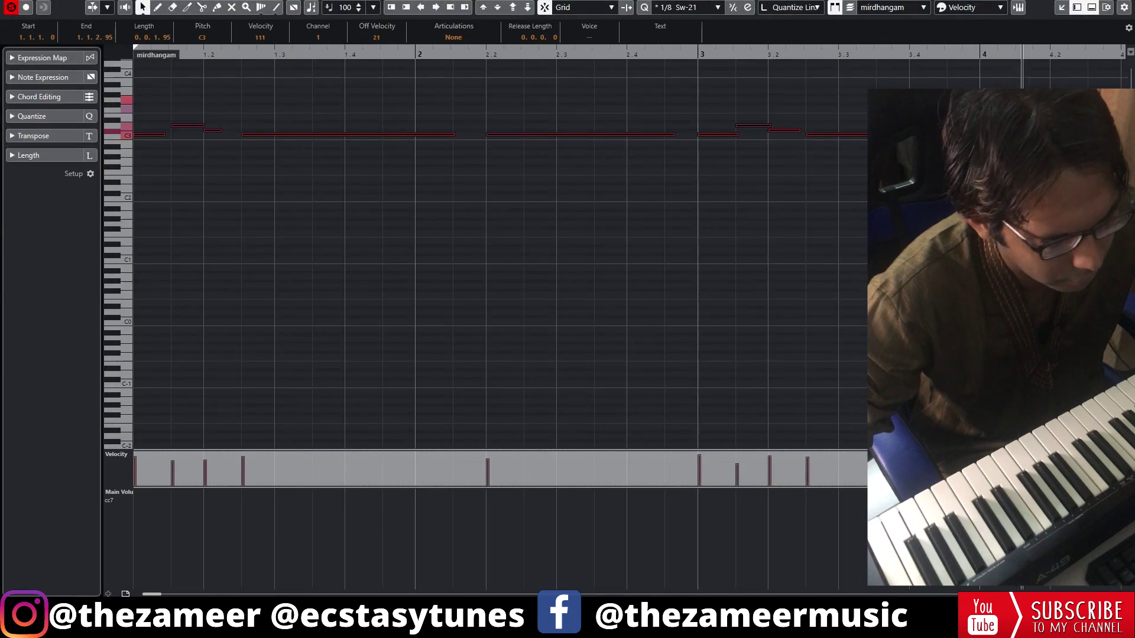
Turn off the editor's solo for the mirdhangam part and adjust the velocities of its notes in bars 2 to 4 during playback.
key(g)
key(g)
drag(634, 92, 285, 190)
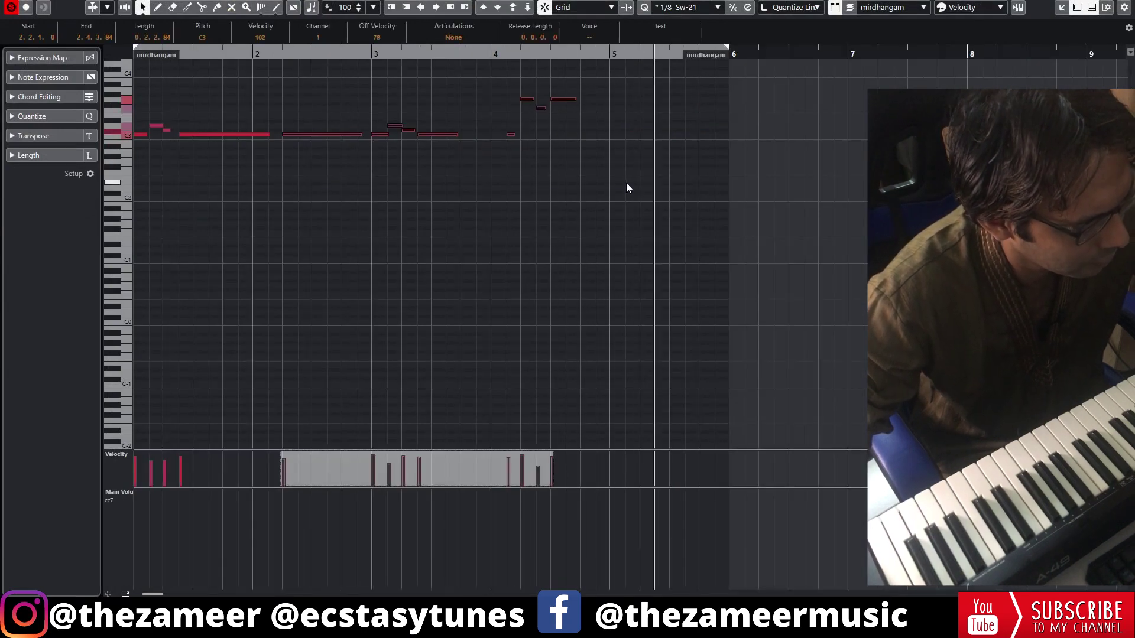
key(space)
click(12, 13)
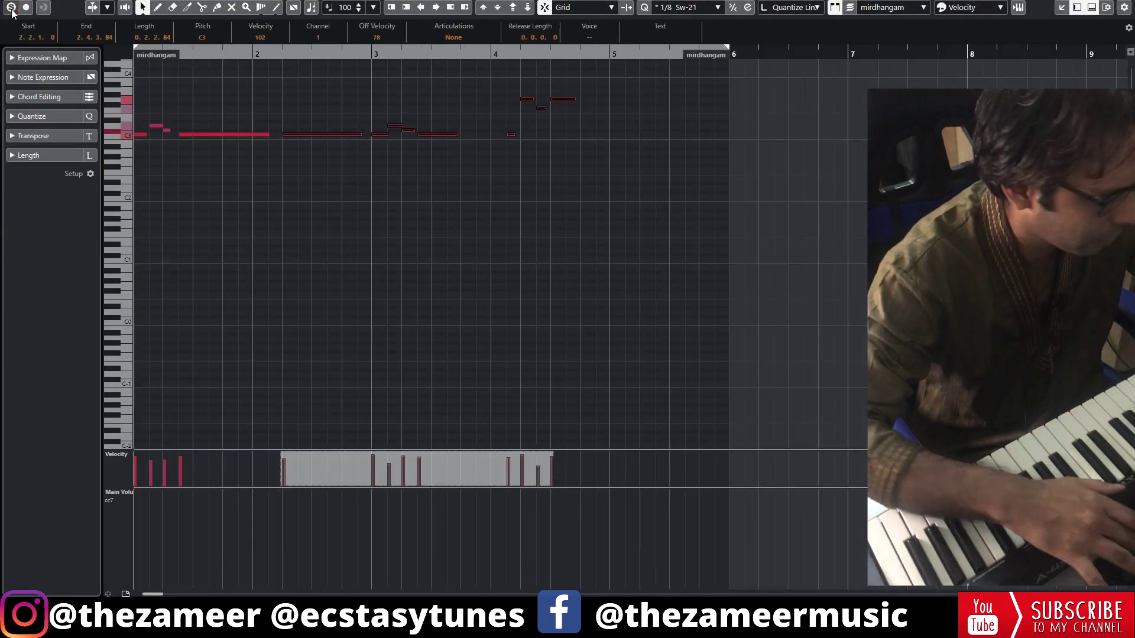
key(space)
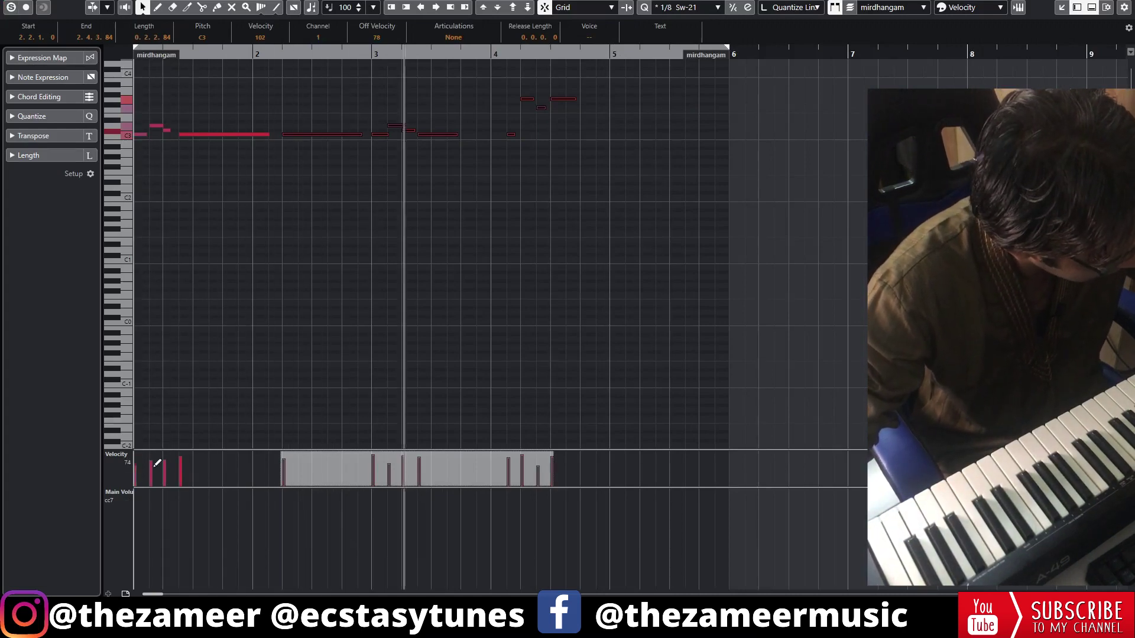
drag(284, 464, 517, 459)
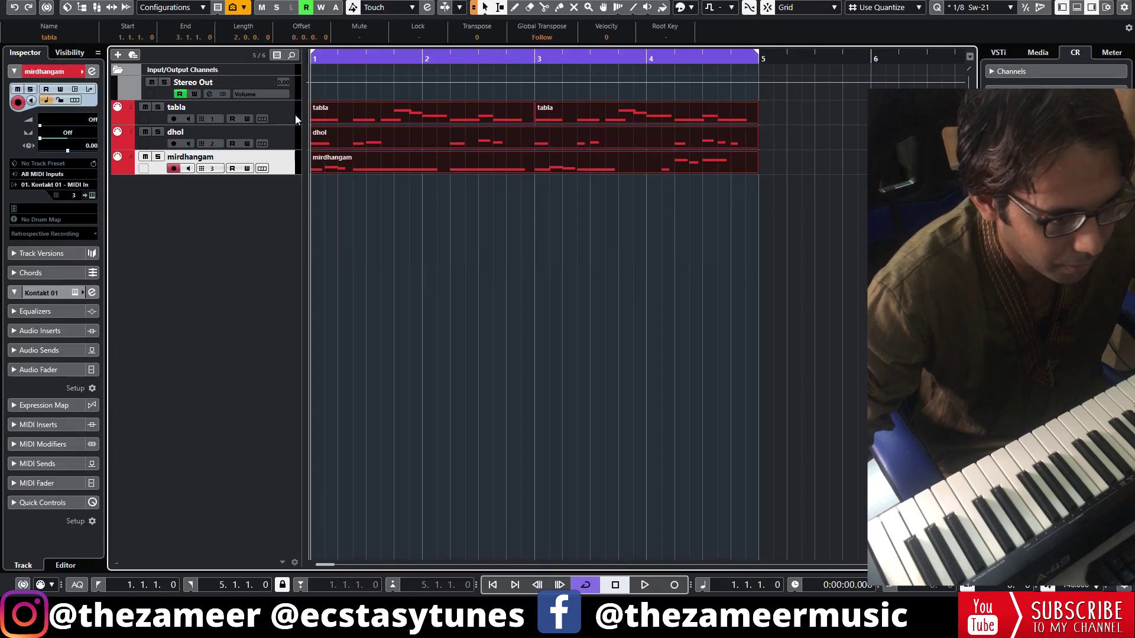
Show the media browser and search it for "tamb".
click(296, 115)
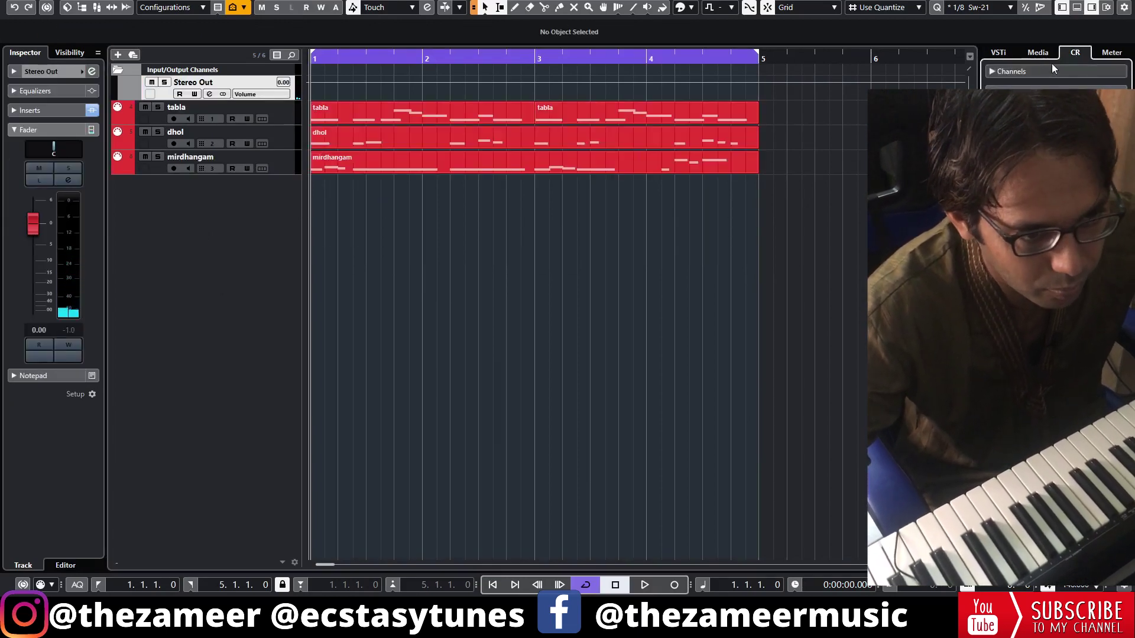
click(1040, 53)
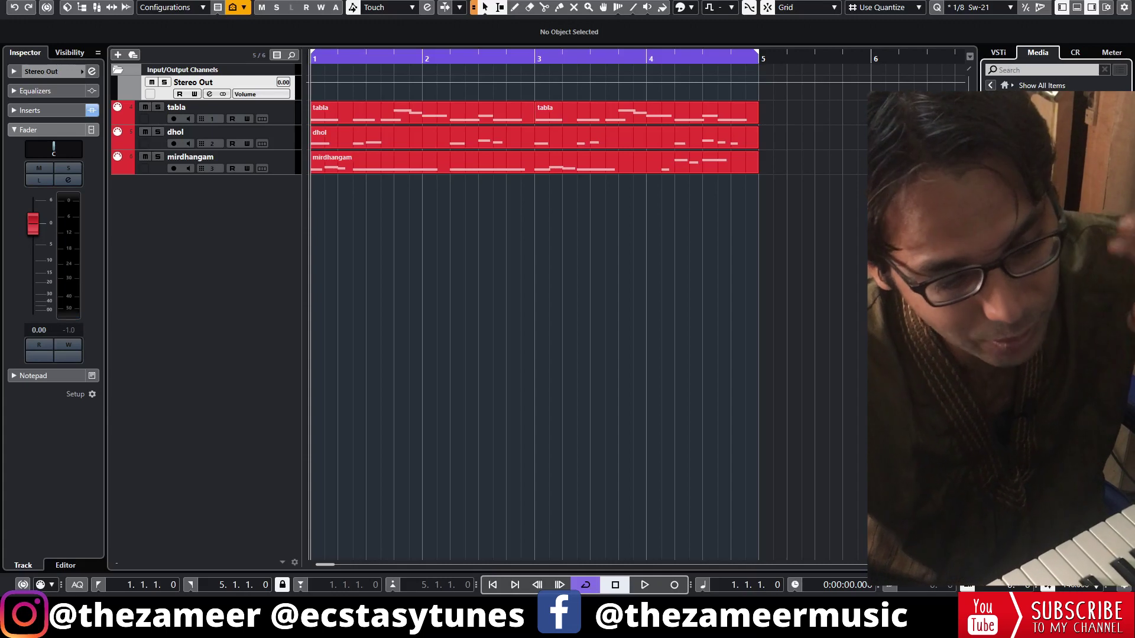
click(1027, 71)
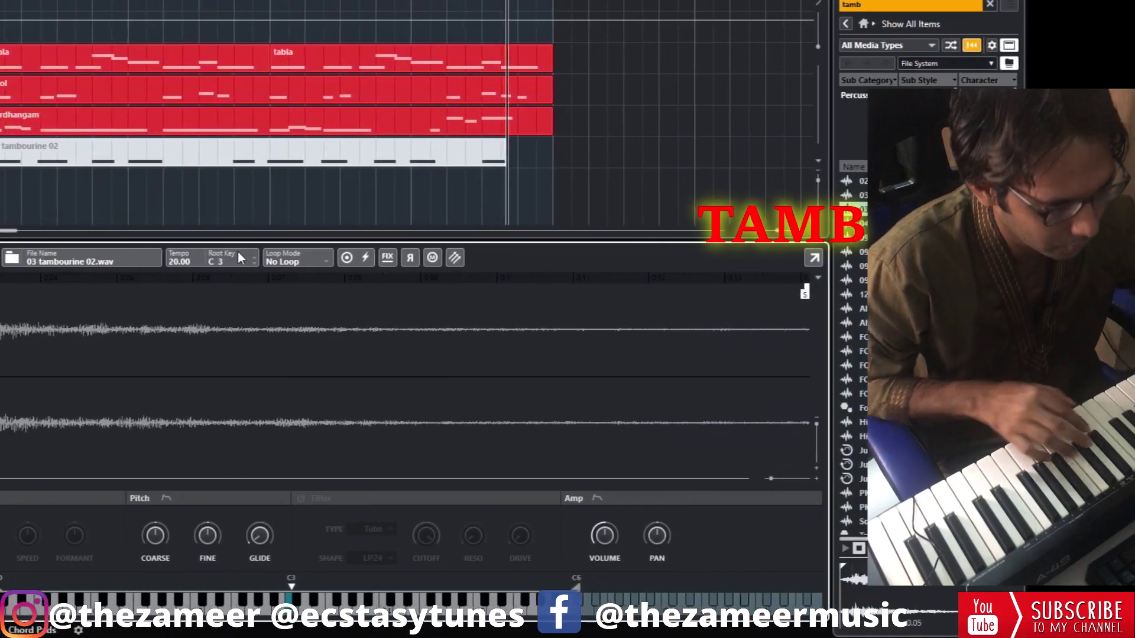
Finish recording the four-bar tambourine take and colour its track red.
key(space)
key(space)
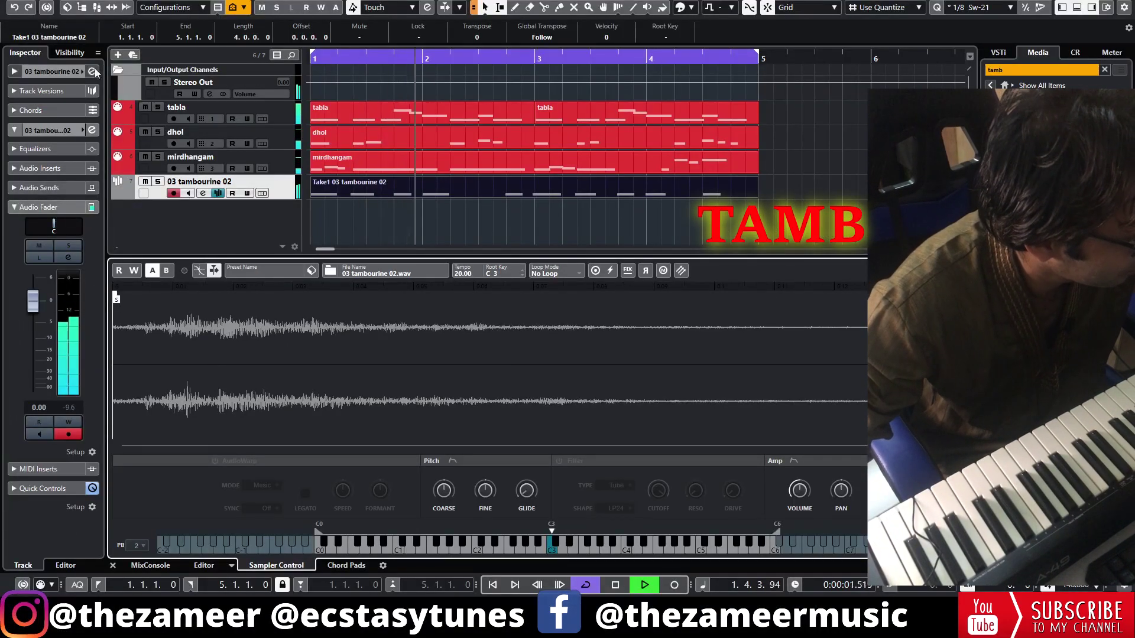
click(83, 72)
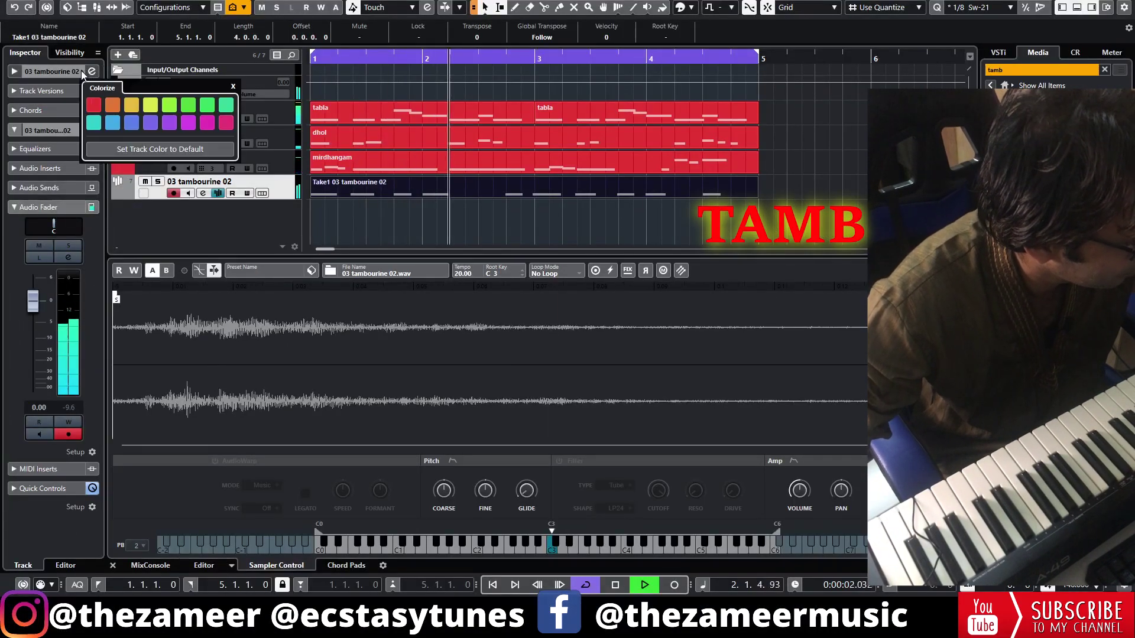
click(96, 104)
Open the tambourine part in a full-size key editor and quantize all its notes to 1/8 Sw-21.
click(427, 216)
double_click(417, 190)
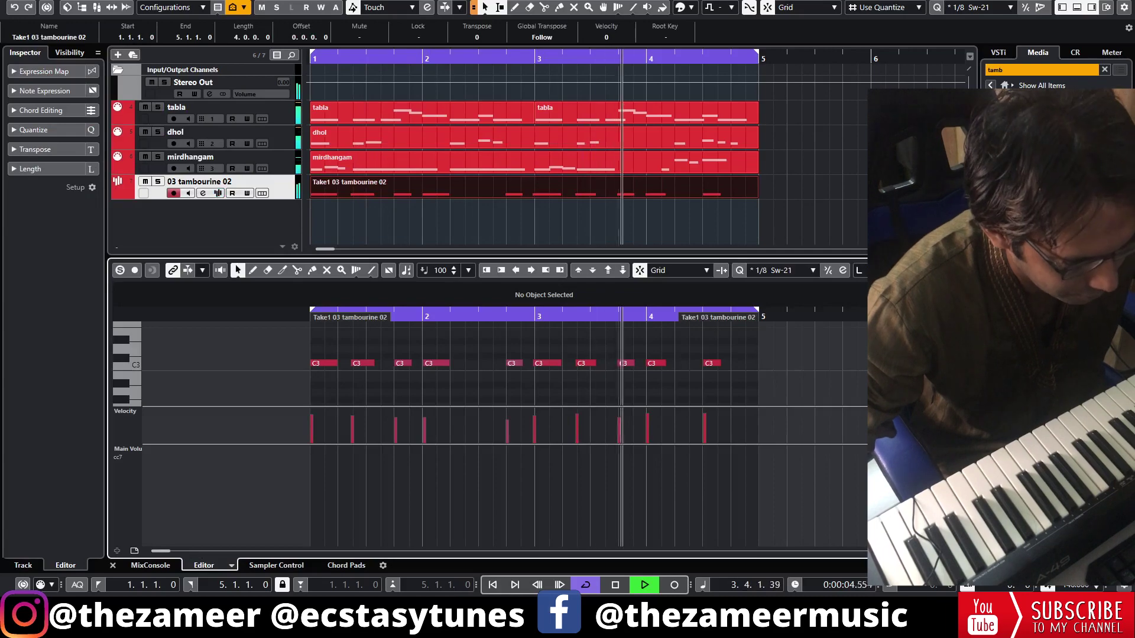
click(952, 271)
drag(687, 226, 24, 306)
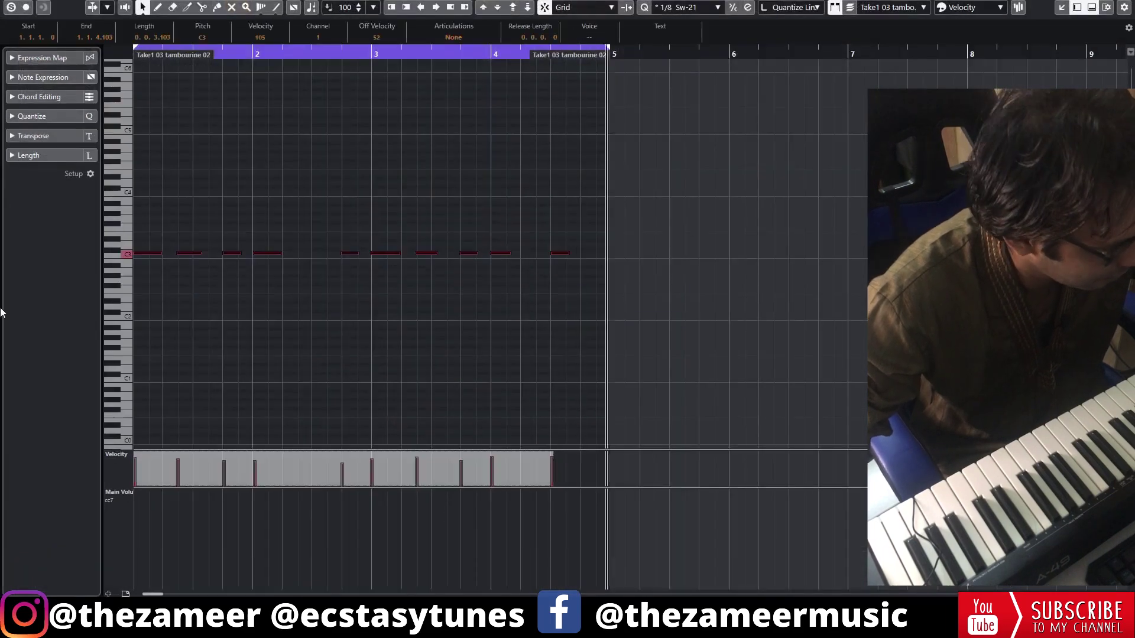
key(q)
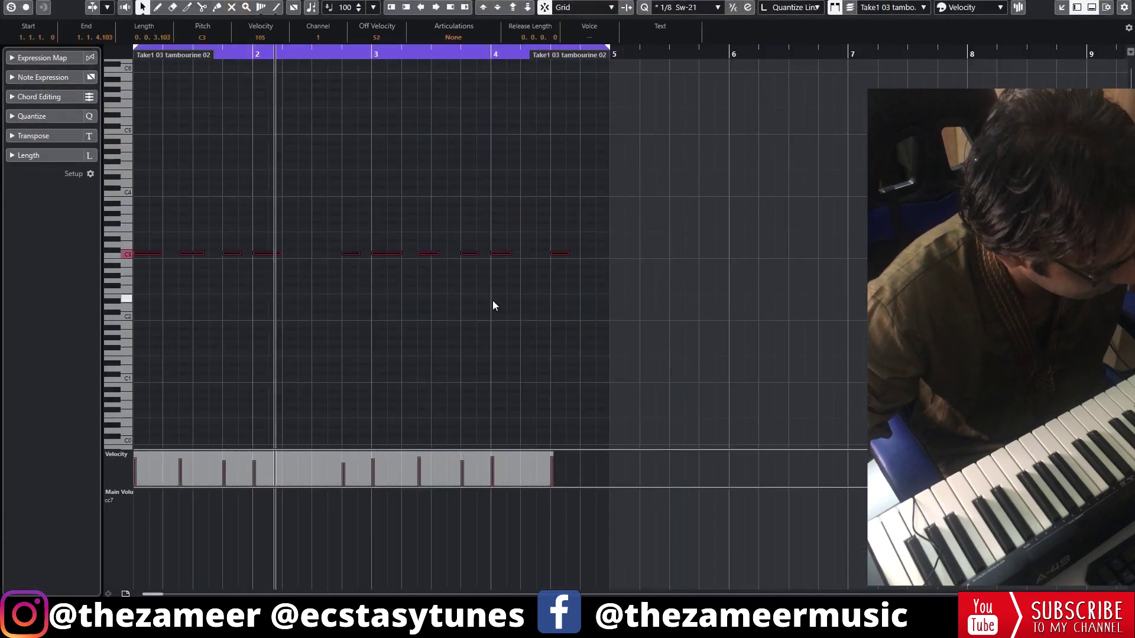
Close the tambourine editor, stop playback and search the media browser for "hih".
key(Return)
key(Return)
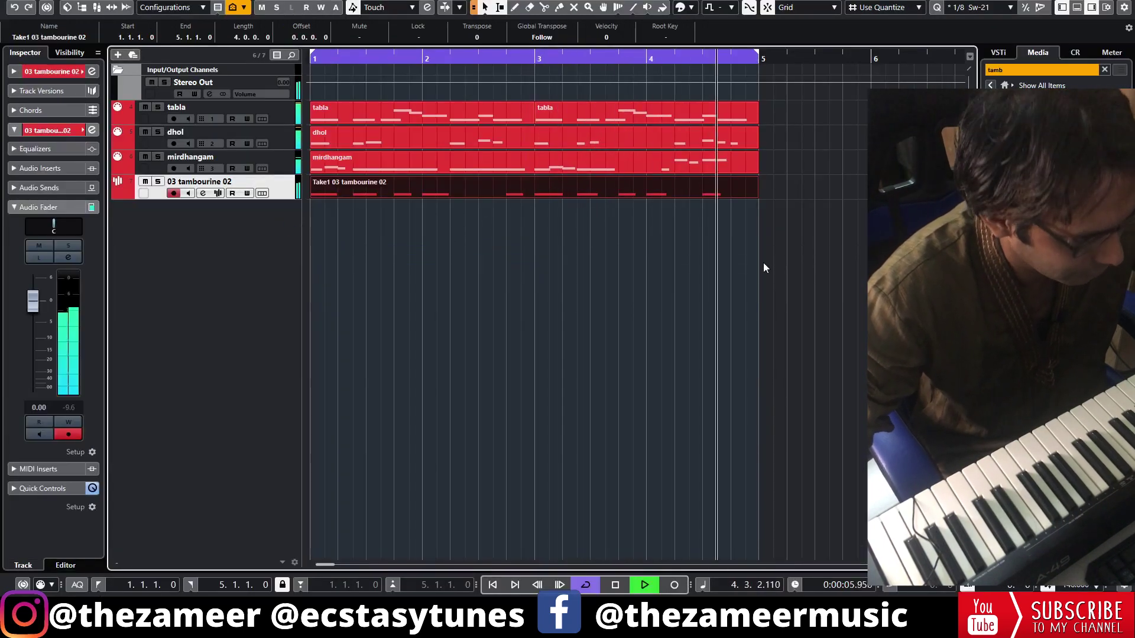
key(space)
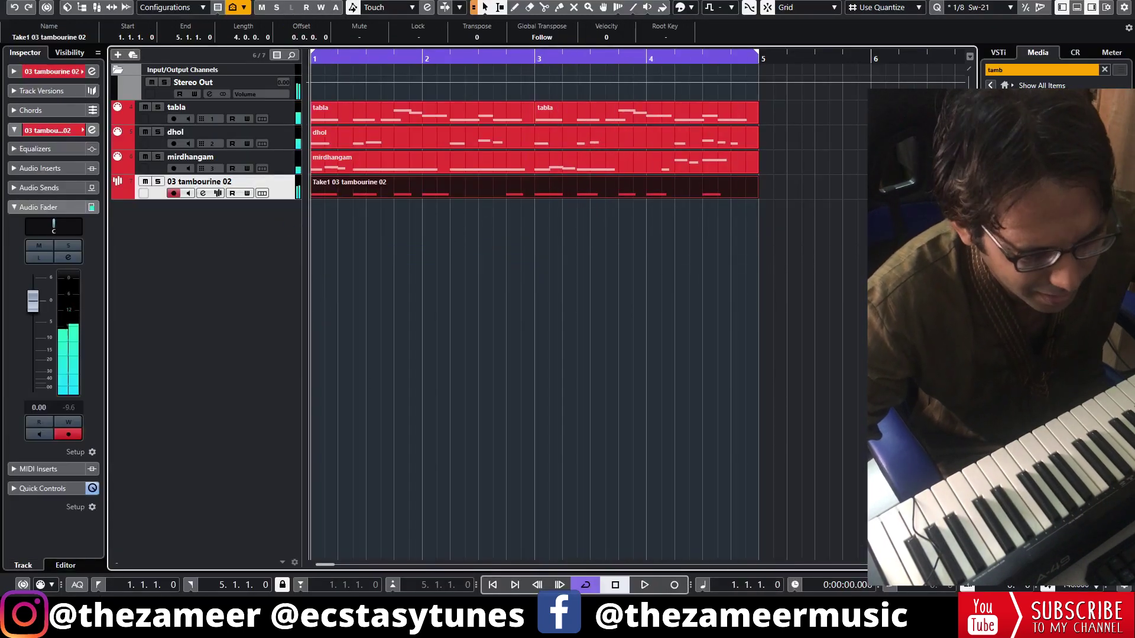
double_click(1020, 69)
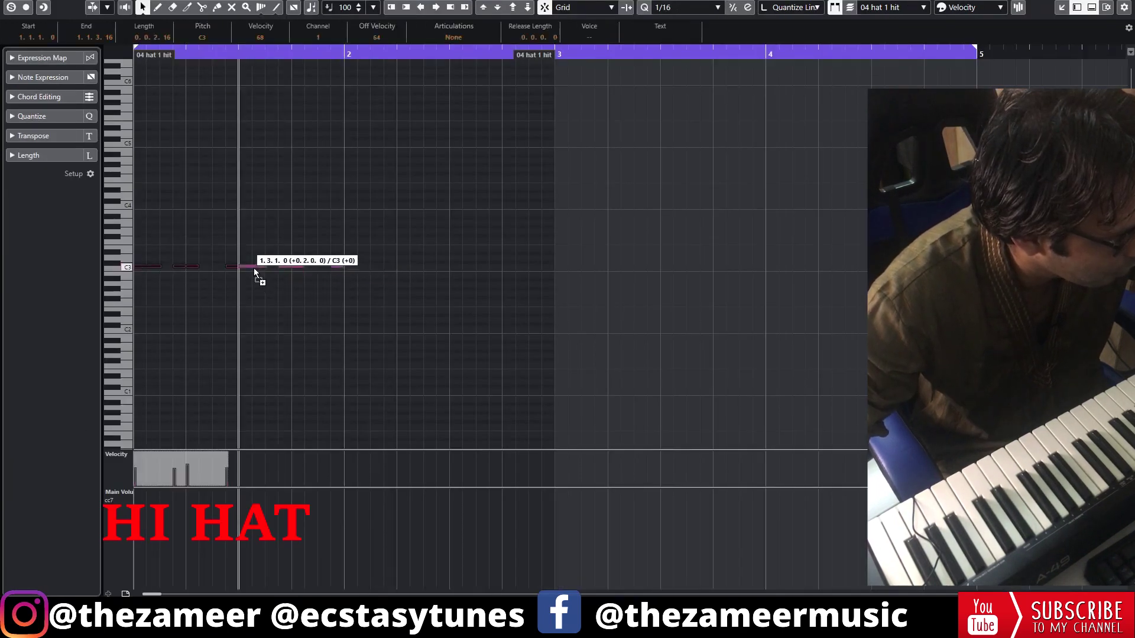
Copy the hi-hat notes from the start of bar 1 to beat 3 and delete the surplus note just before beat 4.
drag(254, 269, 254, 269)
click(288, 272)
click(285, 267)
key(Delete)
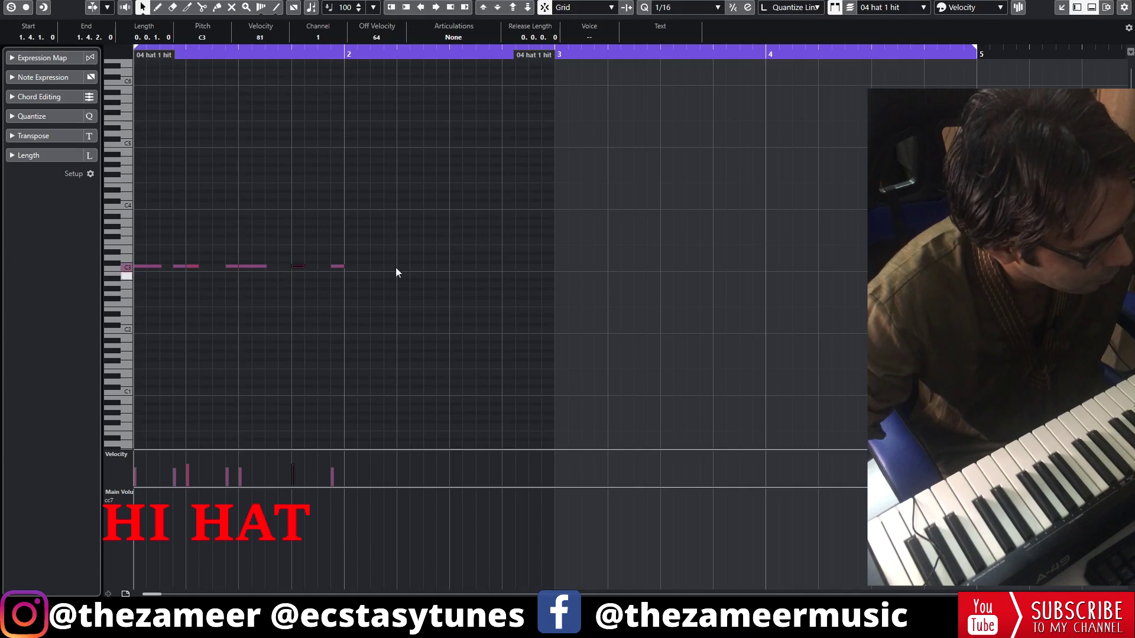
key(space)
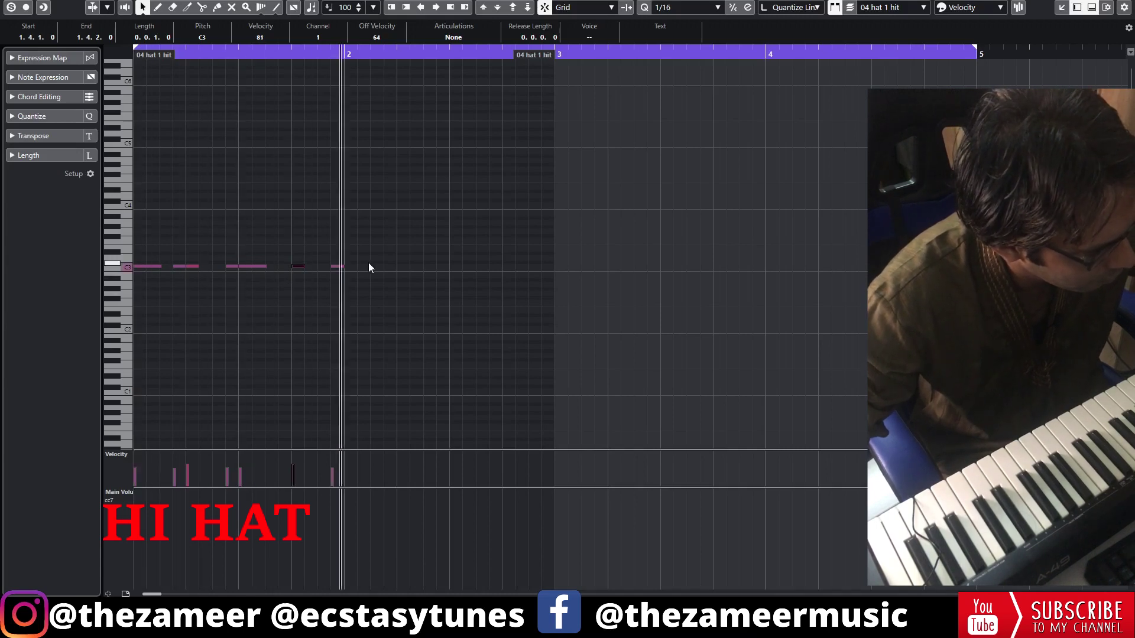
Copy all the hi-hat notes of bar 1 to the start of bar 2 and close the editor.
drag(387, 248, 89, 310)
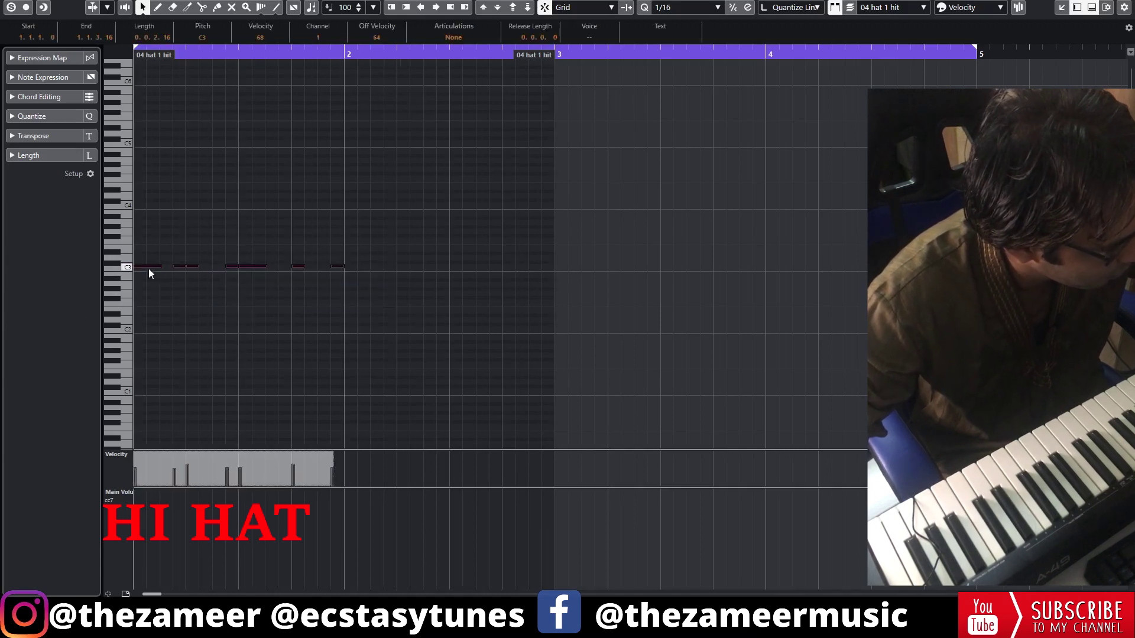
drag(264, 269, 362, 270)
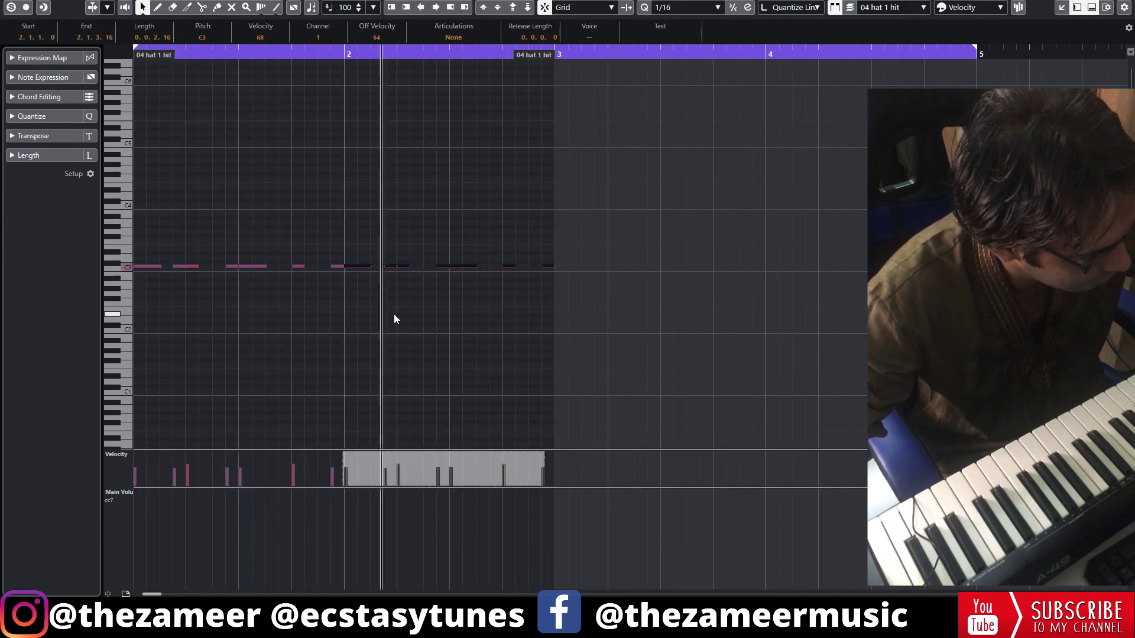
key(Return)
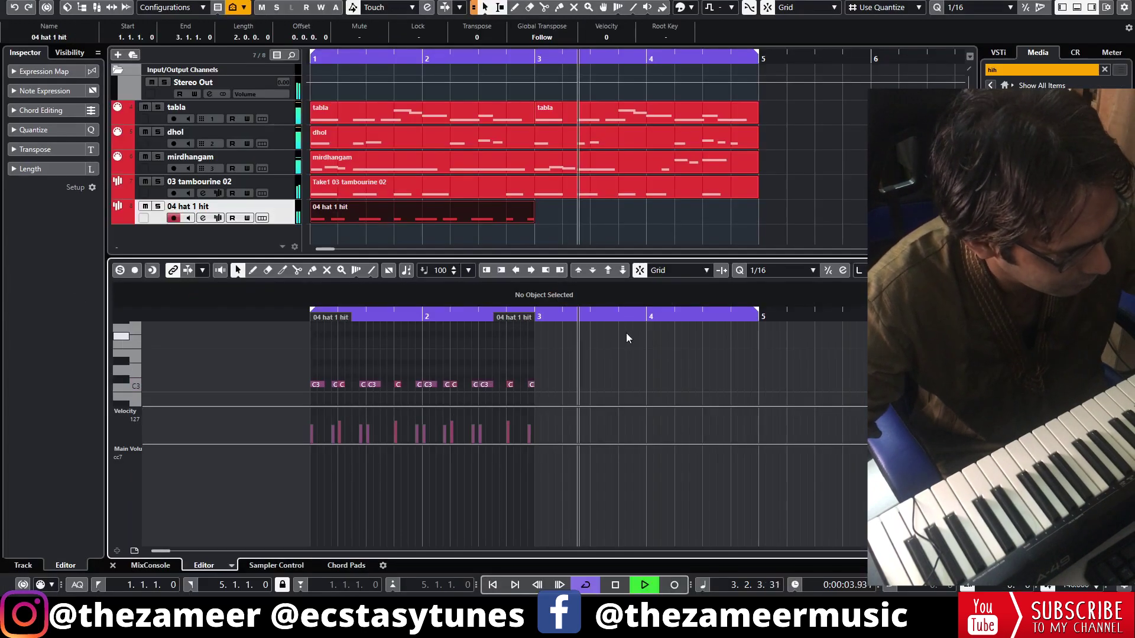
key(Return)
Repeat the two-bar hi-hat part in the arrangement so it also fills bars 3 and 4.
click(604, 247)
key(space)
drag(535, 214, 755, 215)
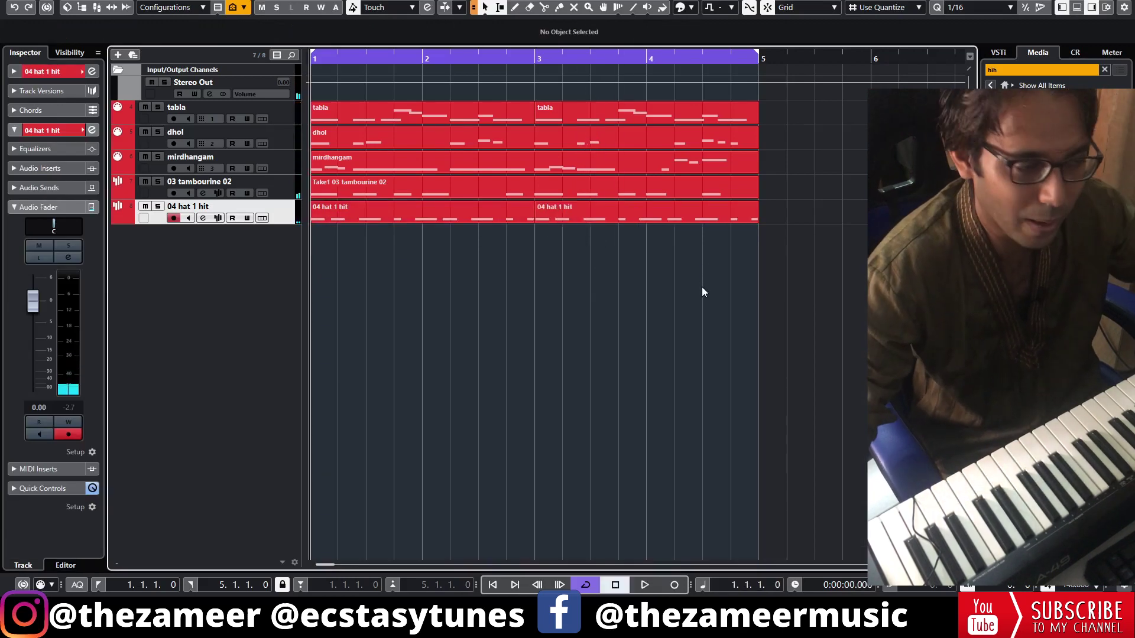
Quantize the hi-hat notes to a 1/16 grid with 11 % swing.
double_click(370, 220)
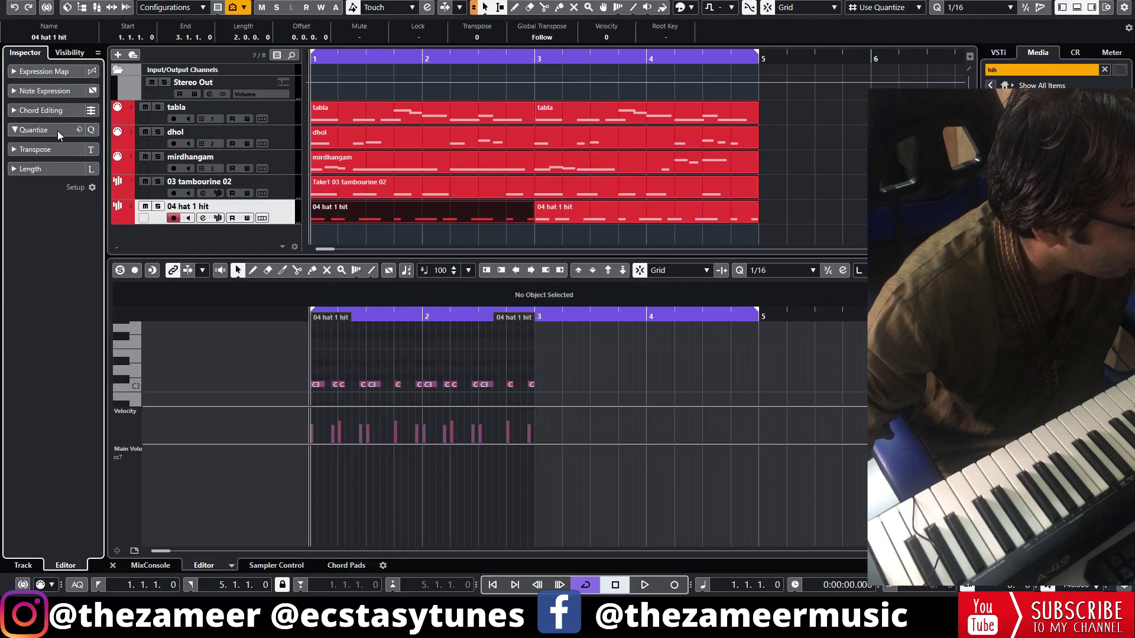
key(space)
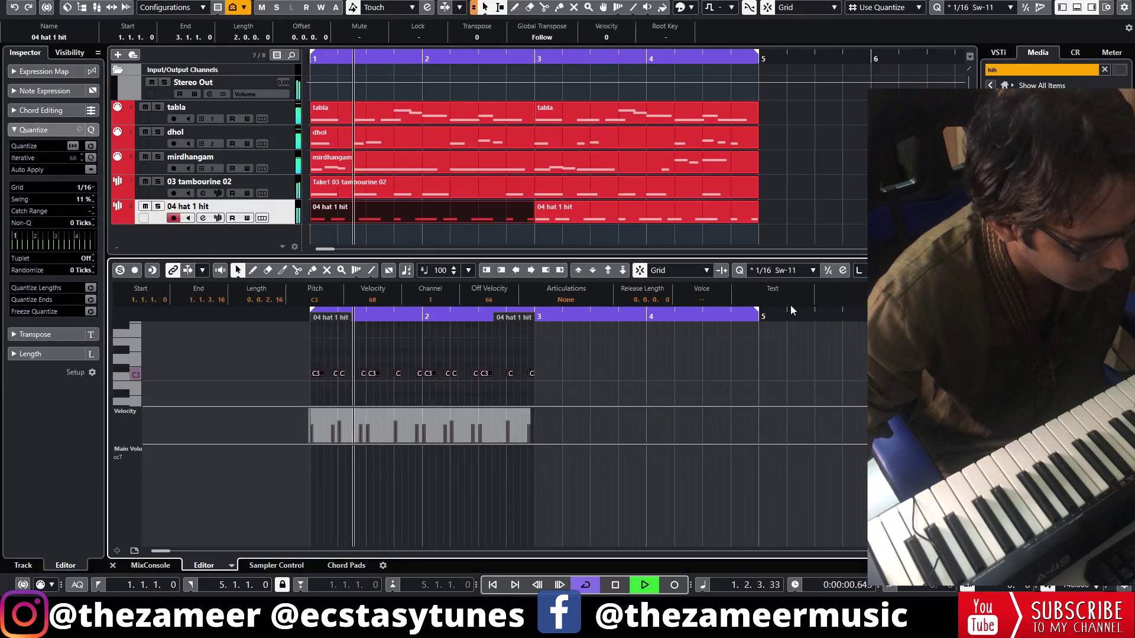
key(Return)
click(385, 287)
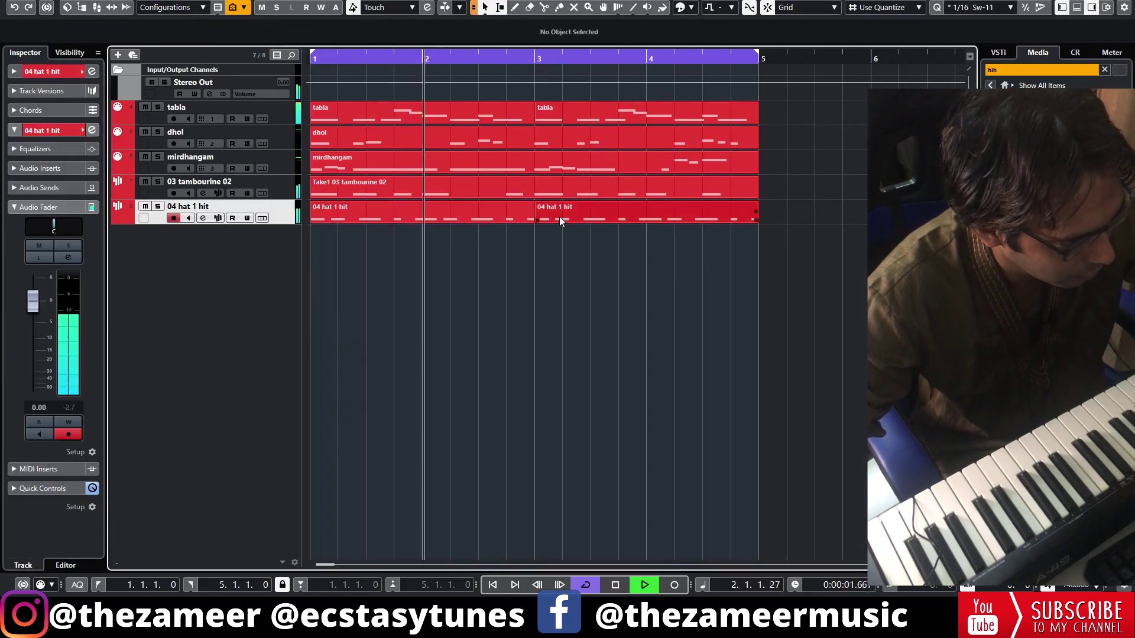
click(559, 216)
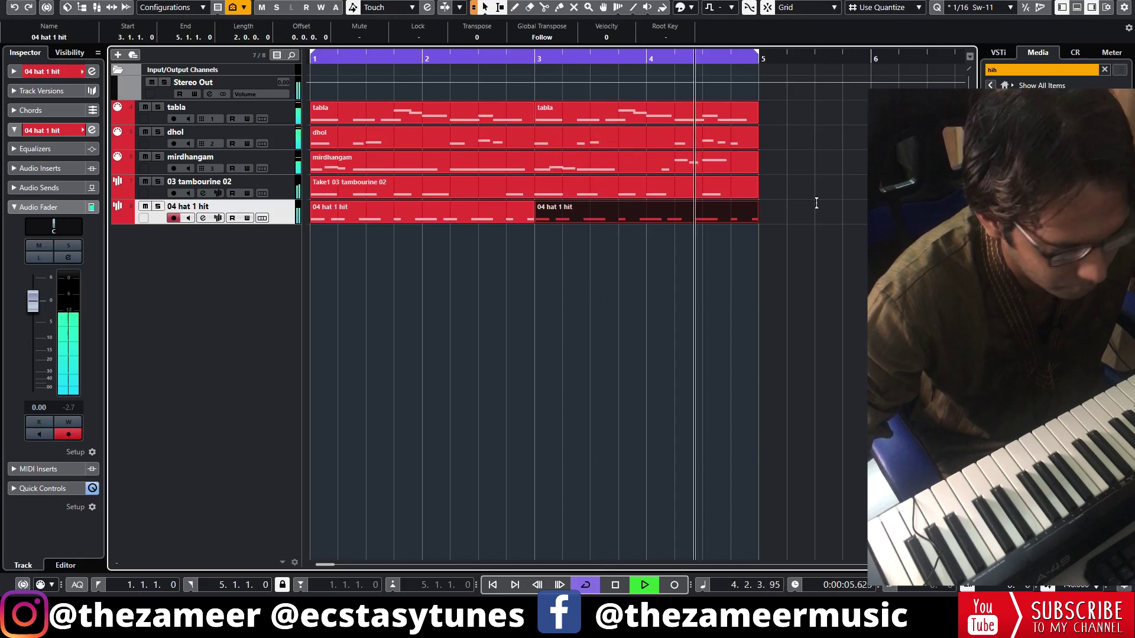
Record a four-bar kick pattern on the kick sampler track.
key(space)
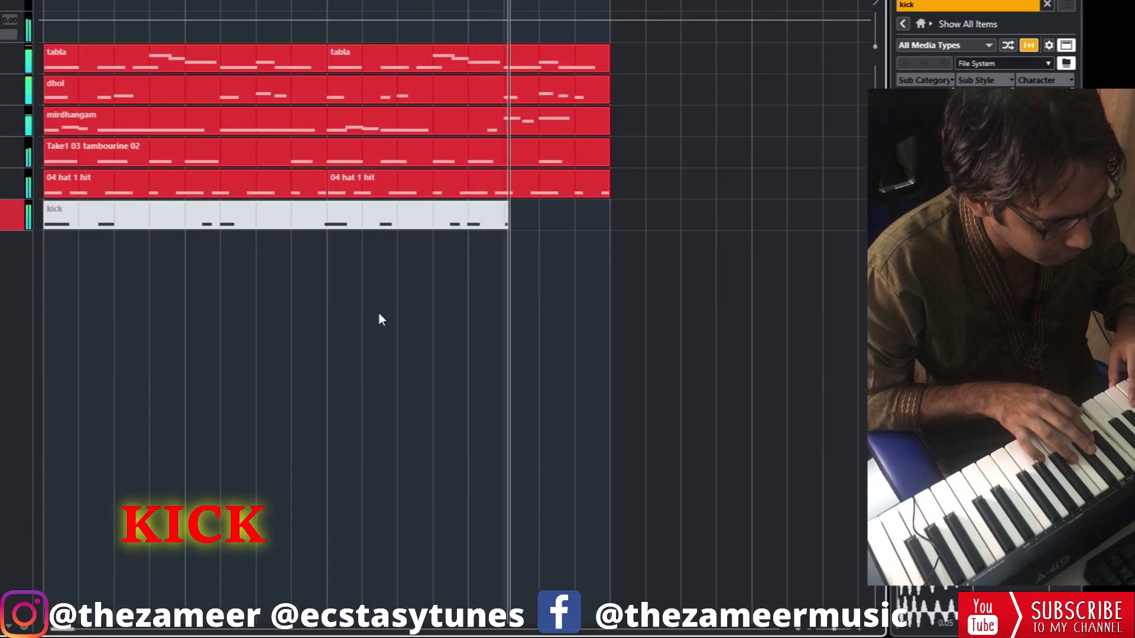
key(space)
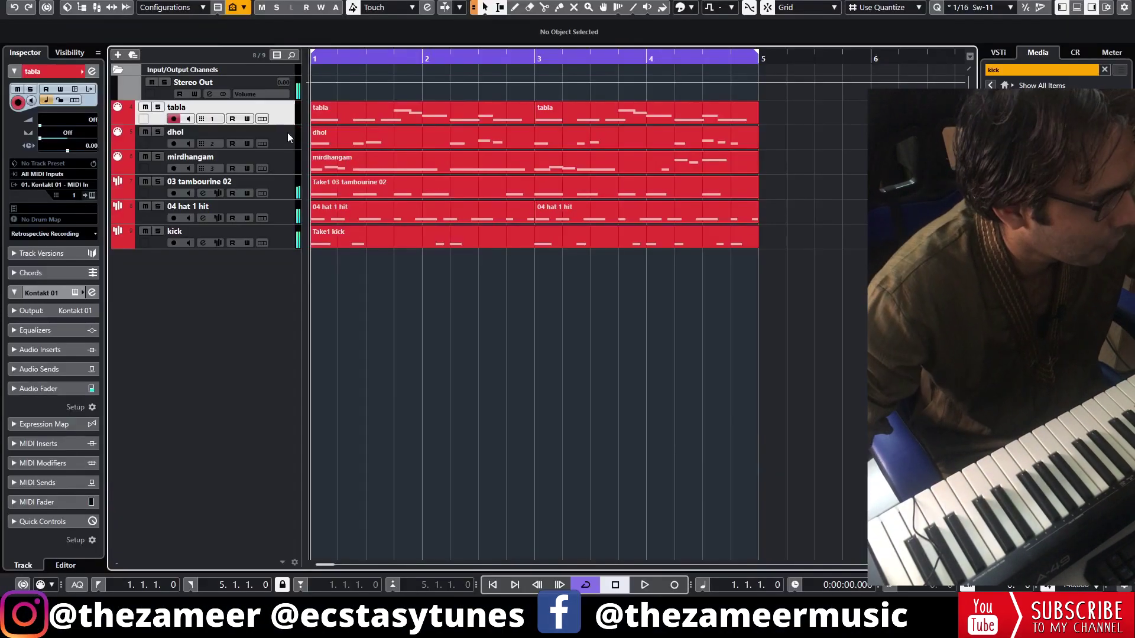
Add a group channel named perc for the selected percussion tracks and place it directly below the mirdhangam track.
shift+click(290, 188)
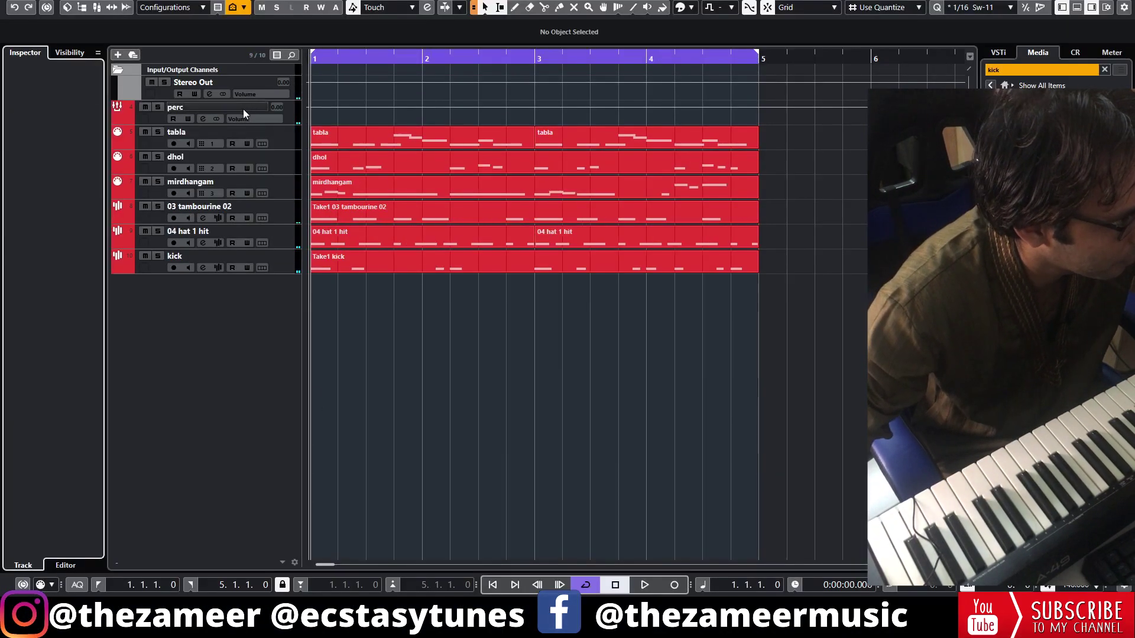
click(243, 109)
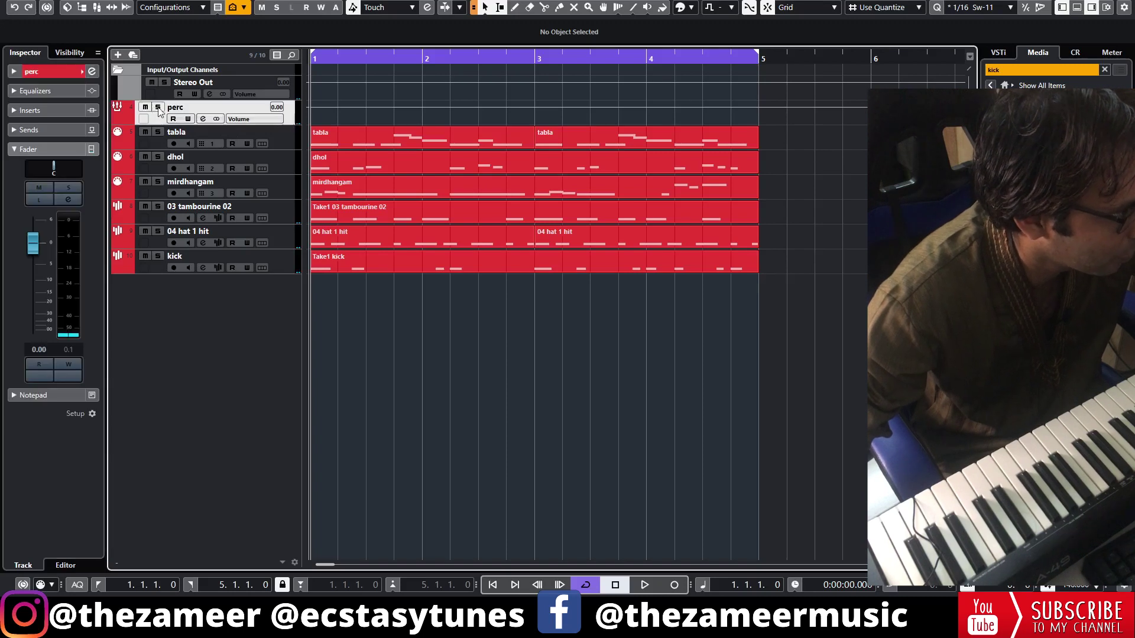
drag(171, 203, 173, 190)
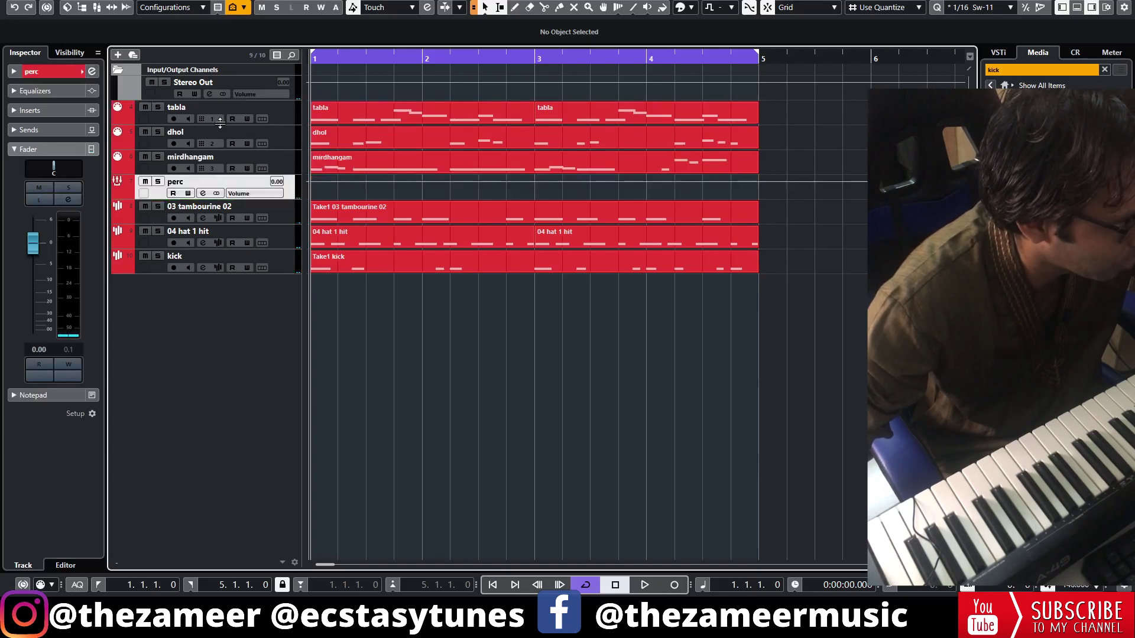
Lower the perc group's volume to -8.78 dB while auditioning the mix.
drag(34, 246, 34, 271)
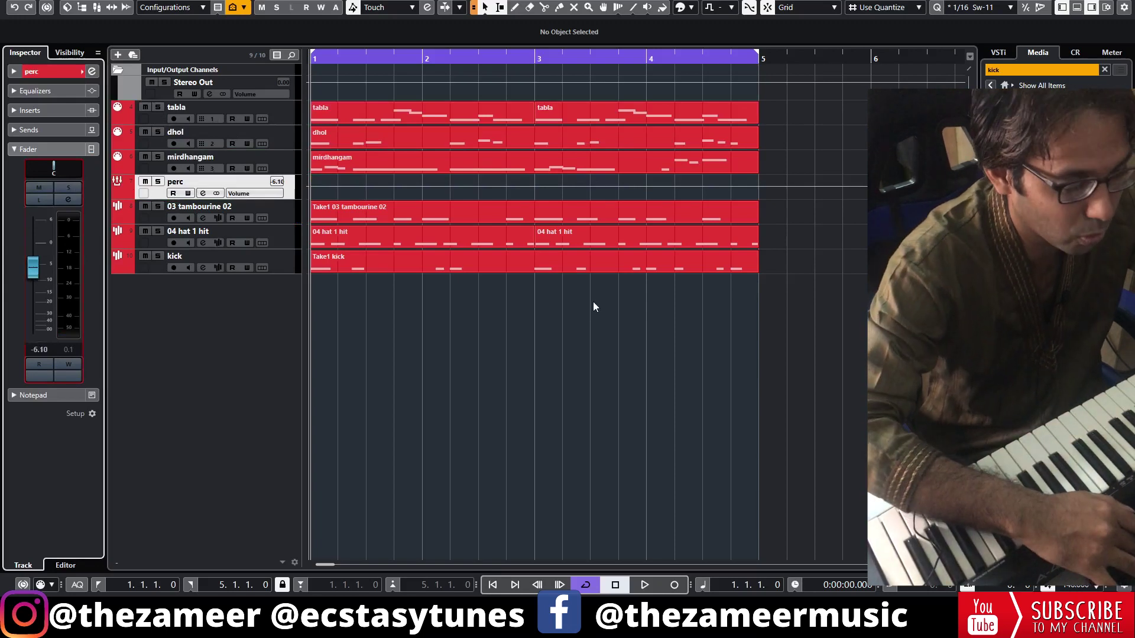
key(space)
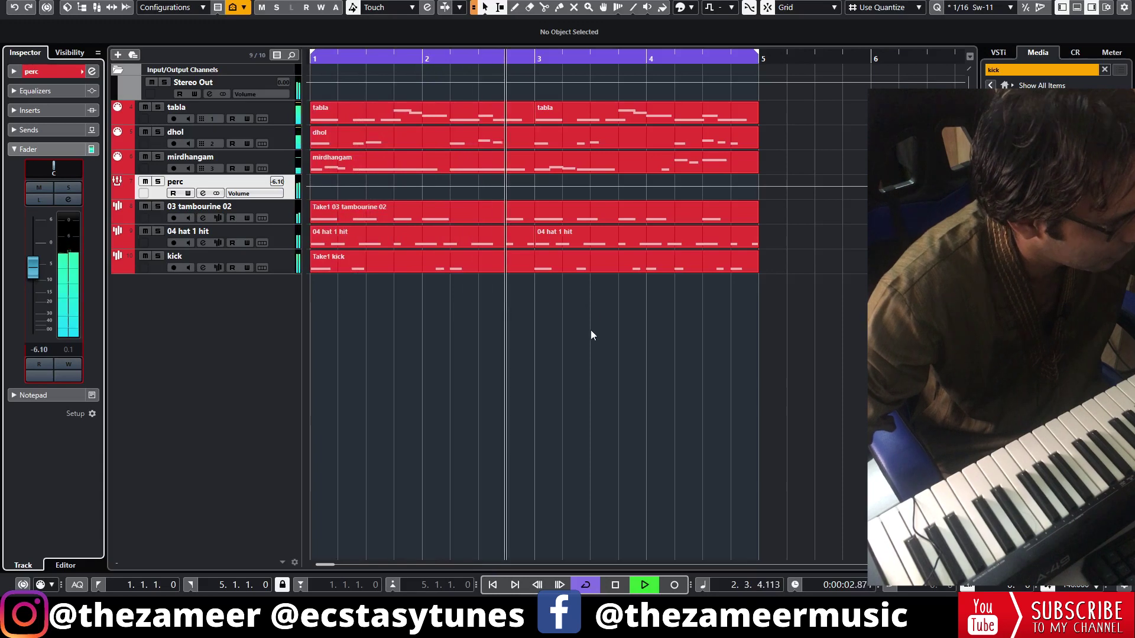
drag(37, 273, 37, 283)
key(space)
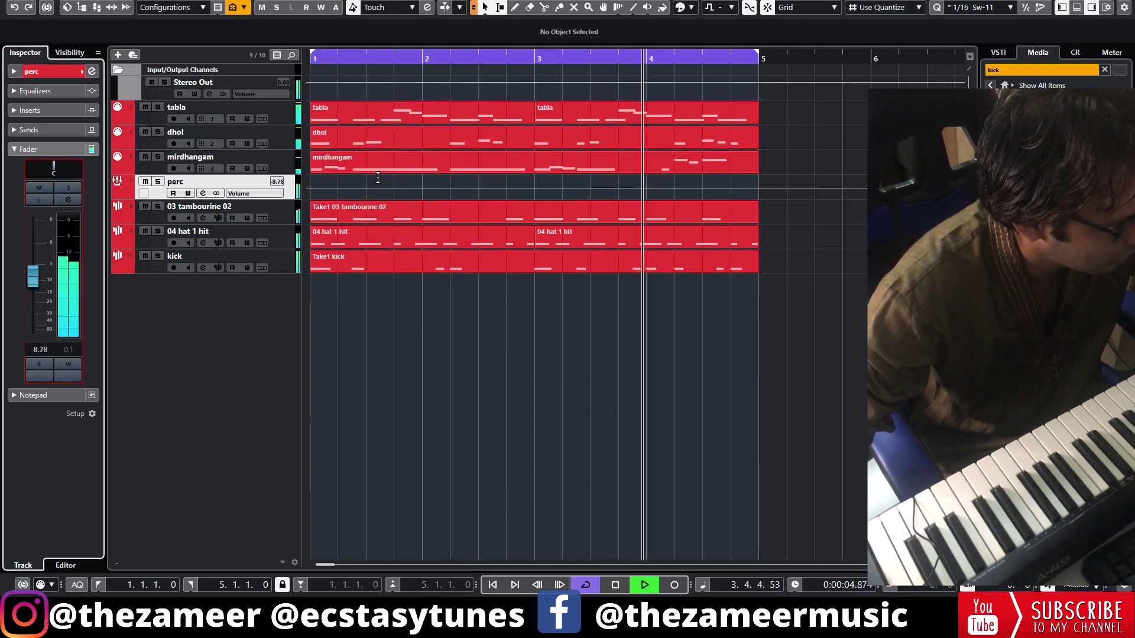
Lower the tambourine track's volume to -5.30 dB.
click(291, 213)
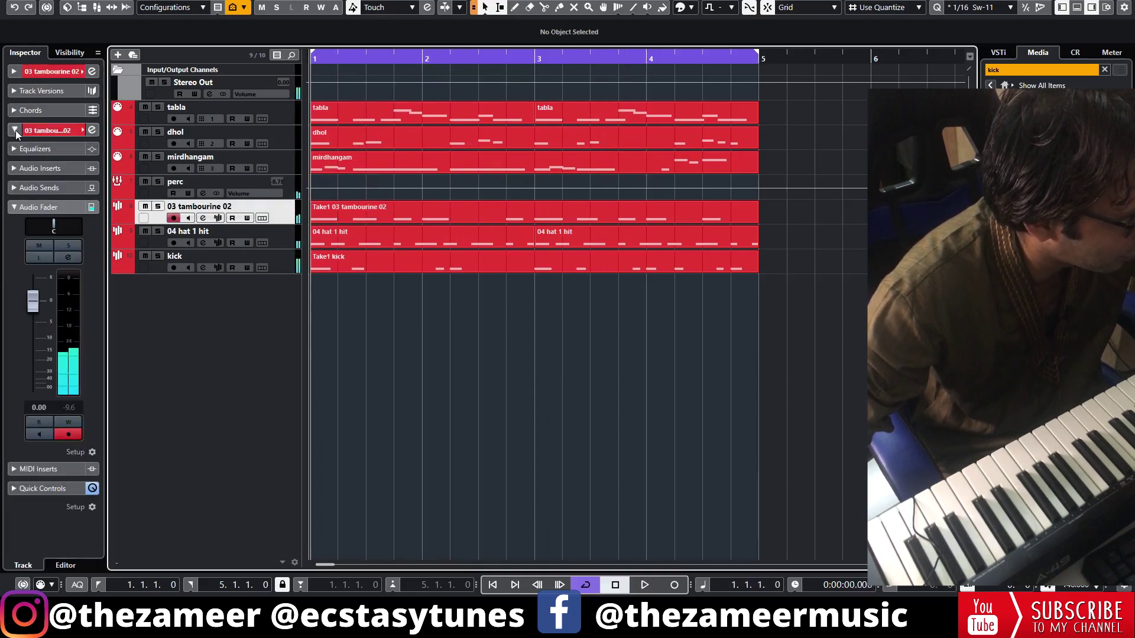
drag(35, 303, 37, 329)
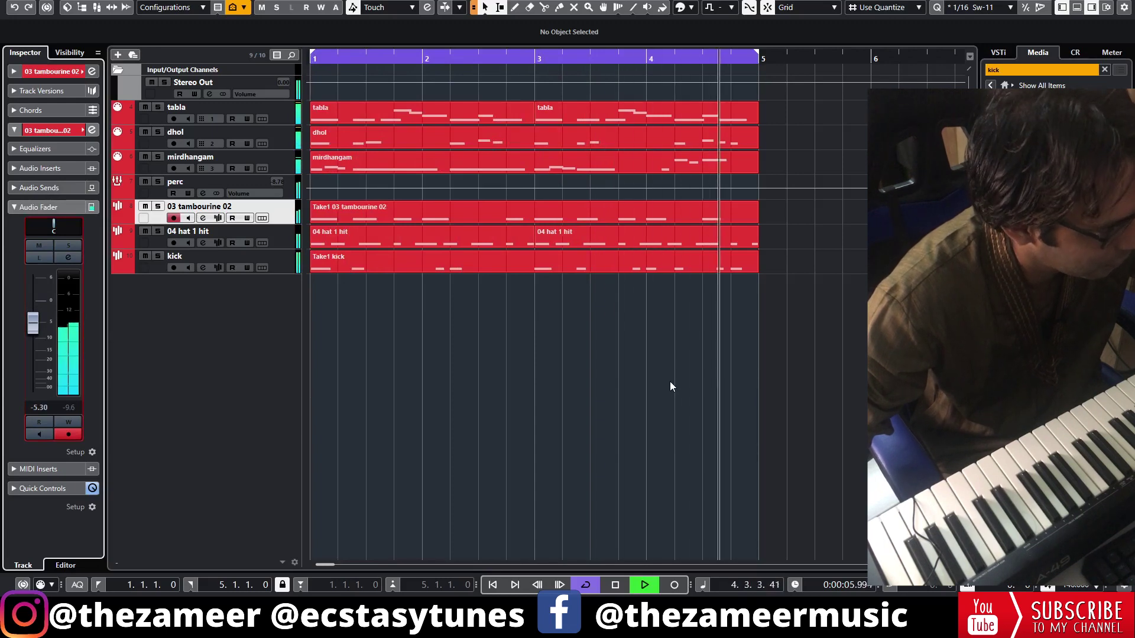
Rename the SNARE sampler track to clap and select all notes of its four-bar Take1 clap part.
key(space)
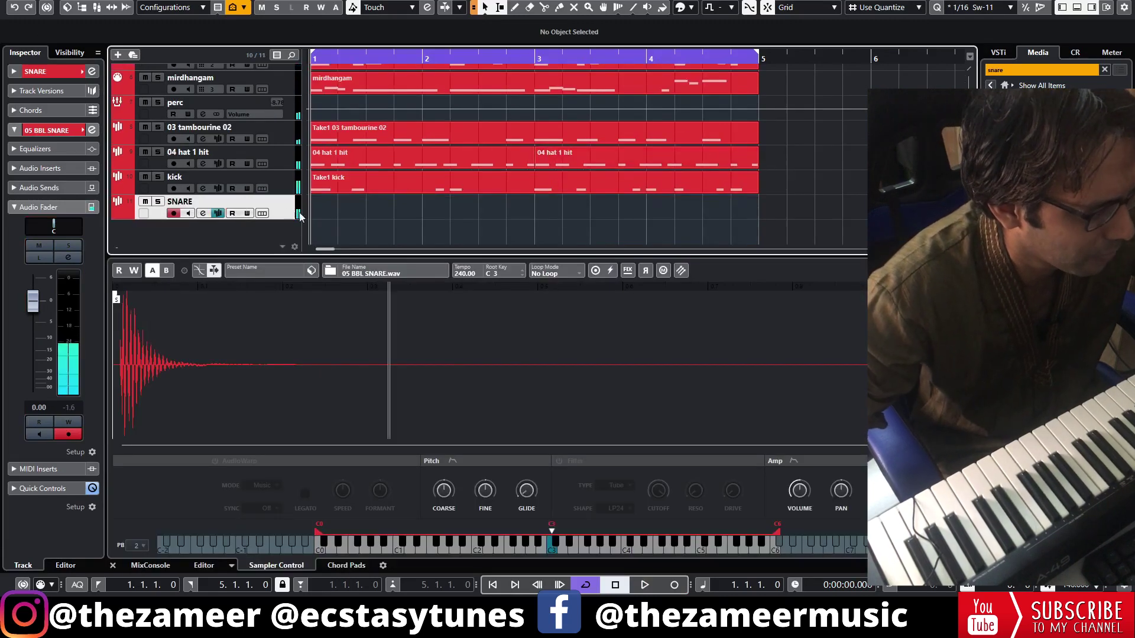
right_click(300, 213)
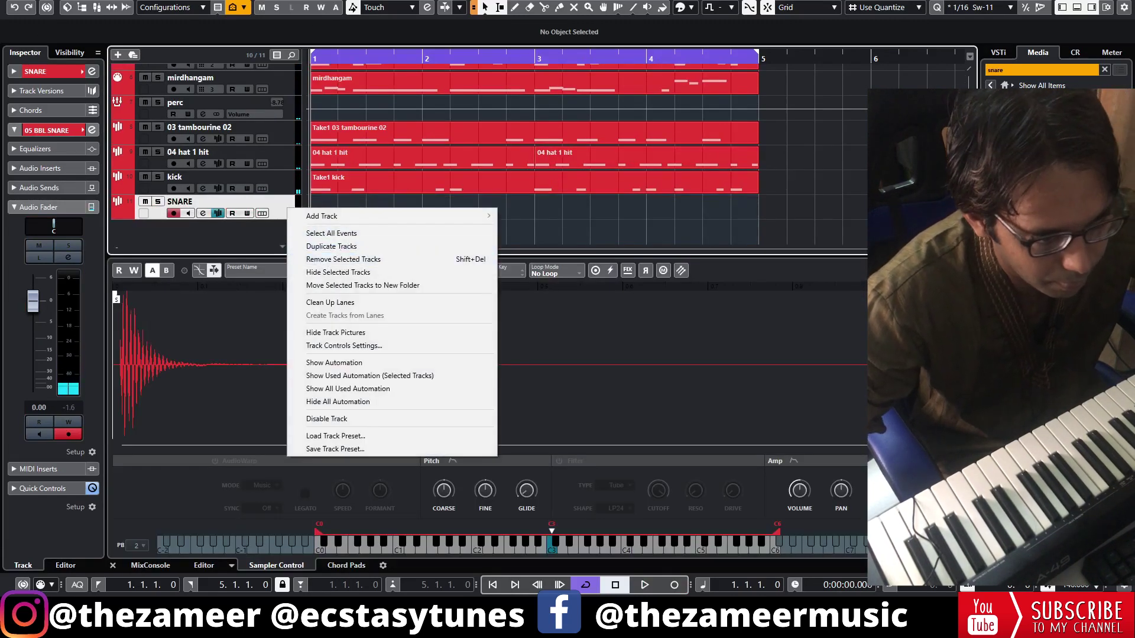
click(172, 201)
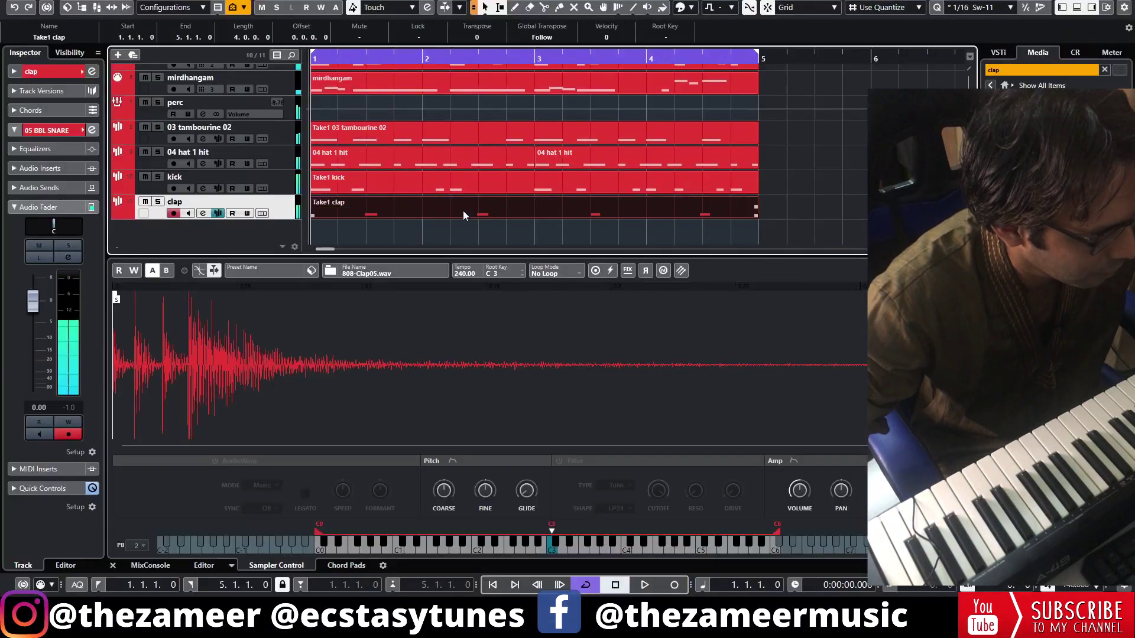
double_click(463, 210)
key(ctrl+a)
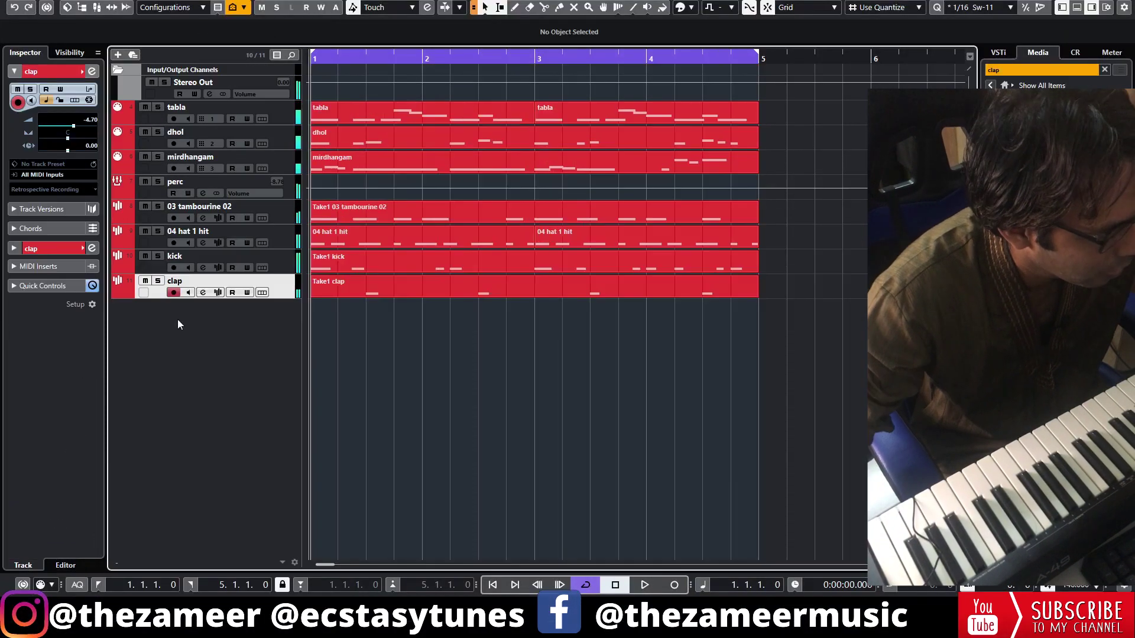
Add a MIDI track routed to Kontakt below the clap track and name it Santoor.
double_click(226, 322)
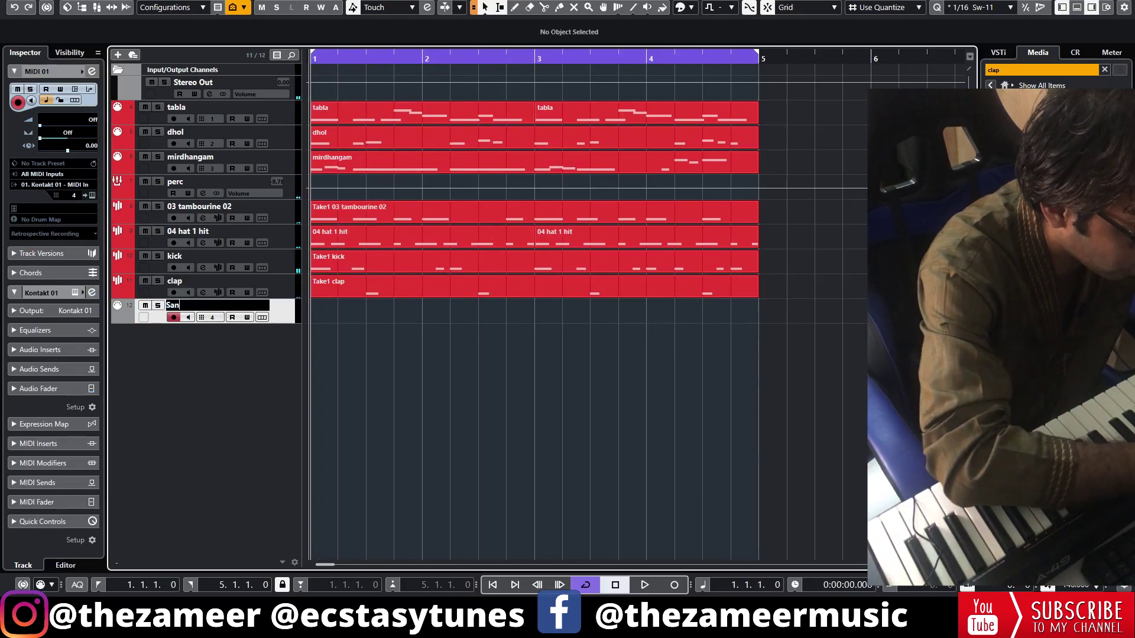
text(oor)
key(Return)
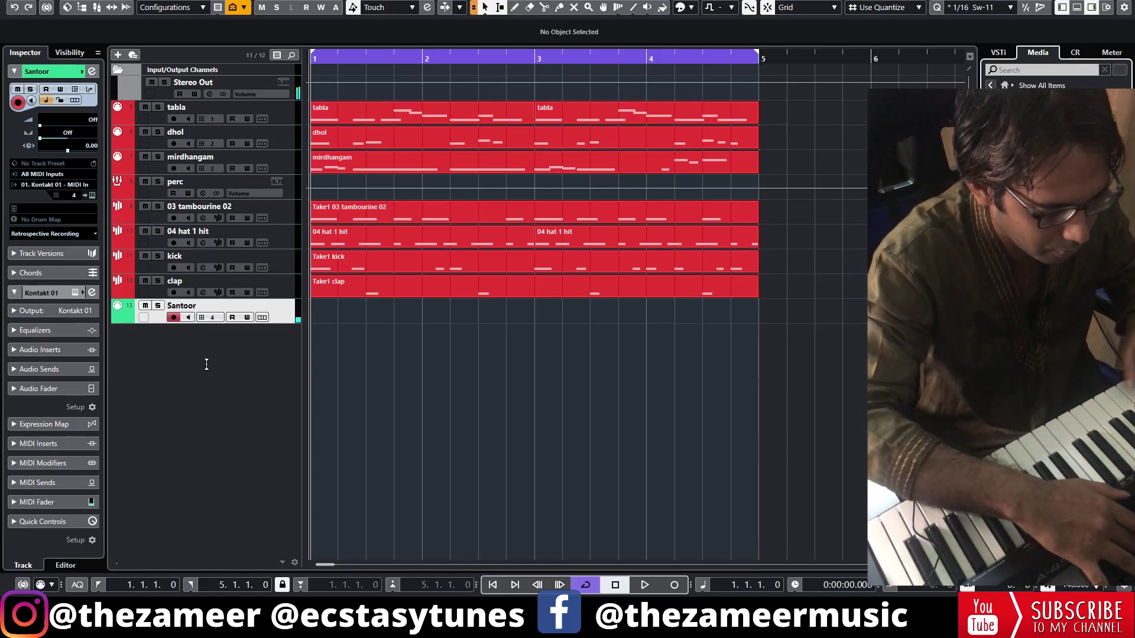
Record a four-bar melody on the Santoor track and play it back with the percussion loop.
key(KP_Multiply)
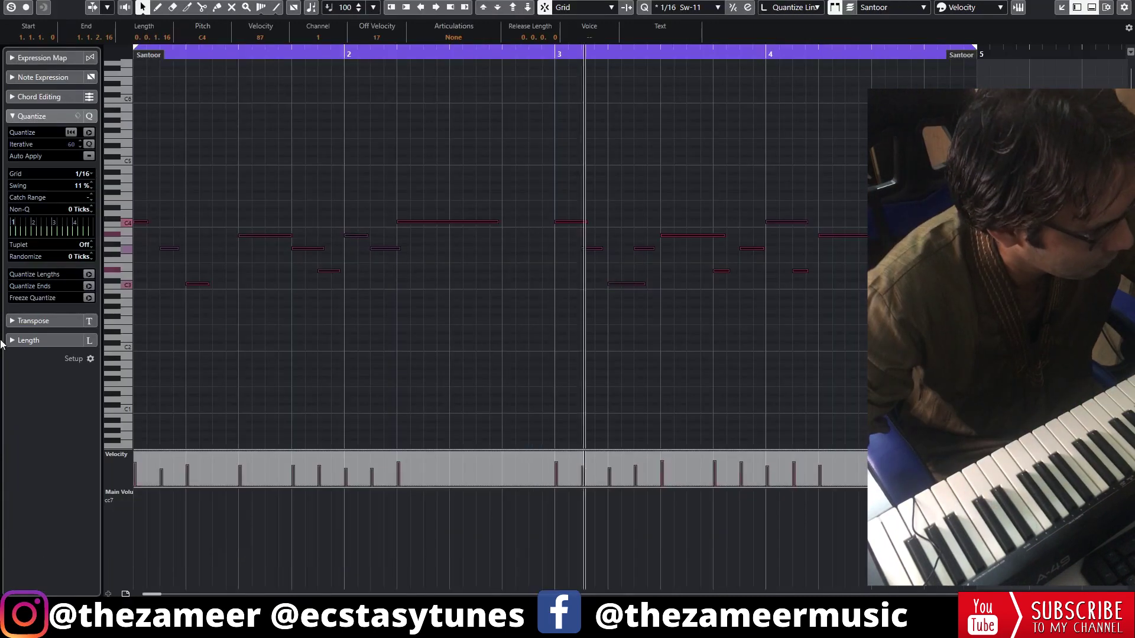
key(Return)
key(Return)
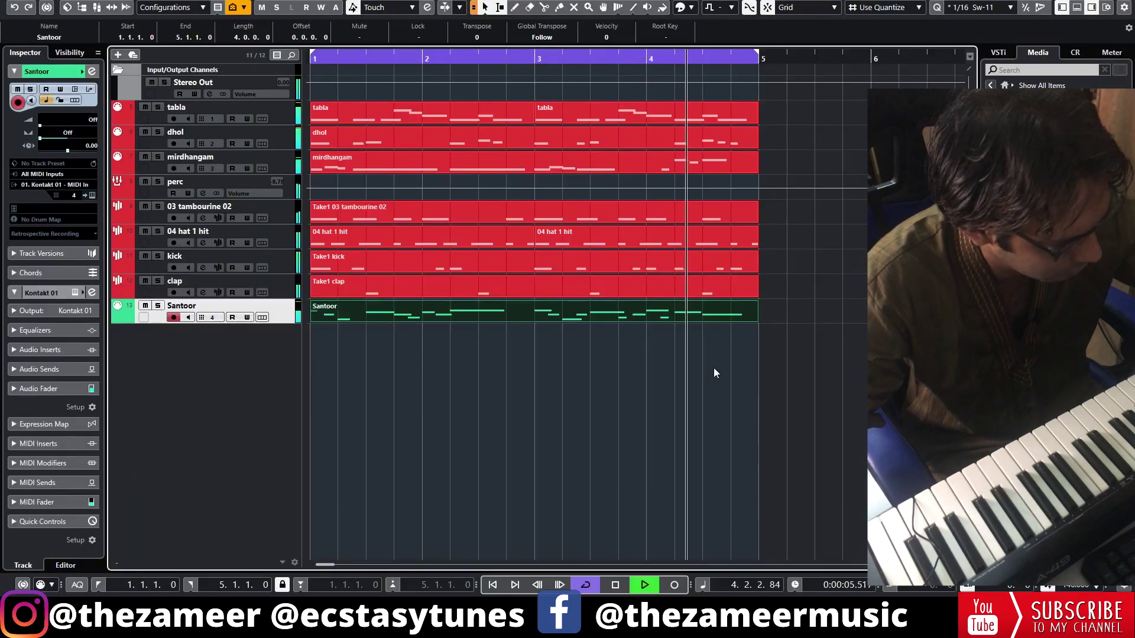
key(space)
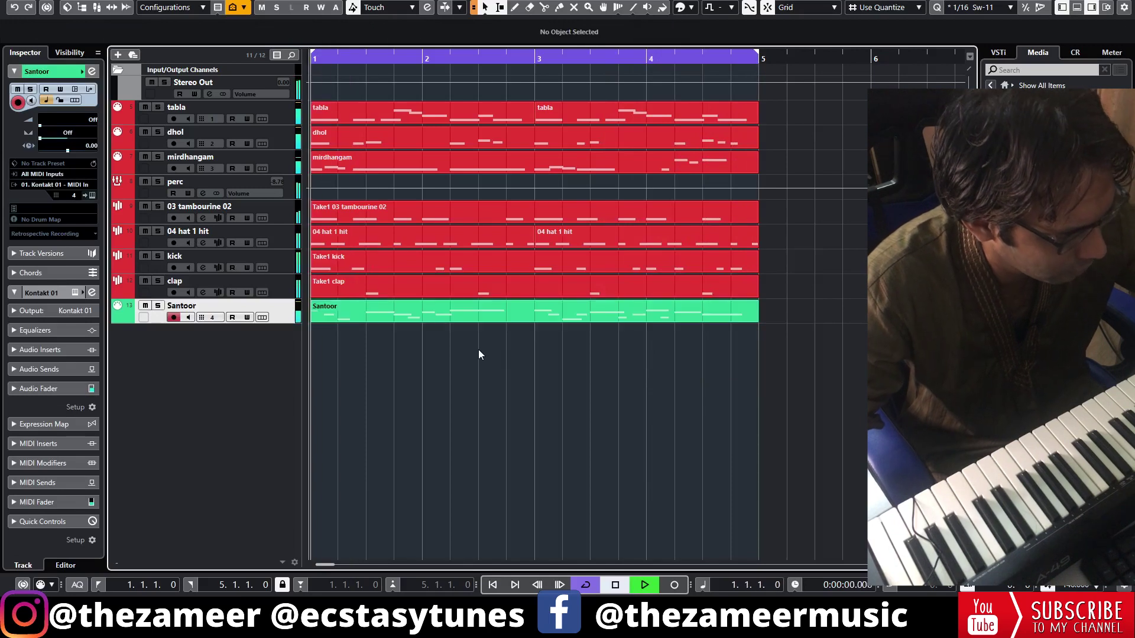
Render the four-bar Santoor part in place to a new audio track.
right_click(451, 315)
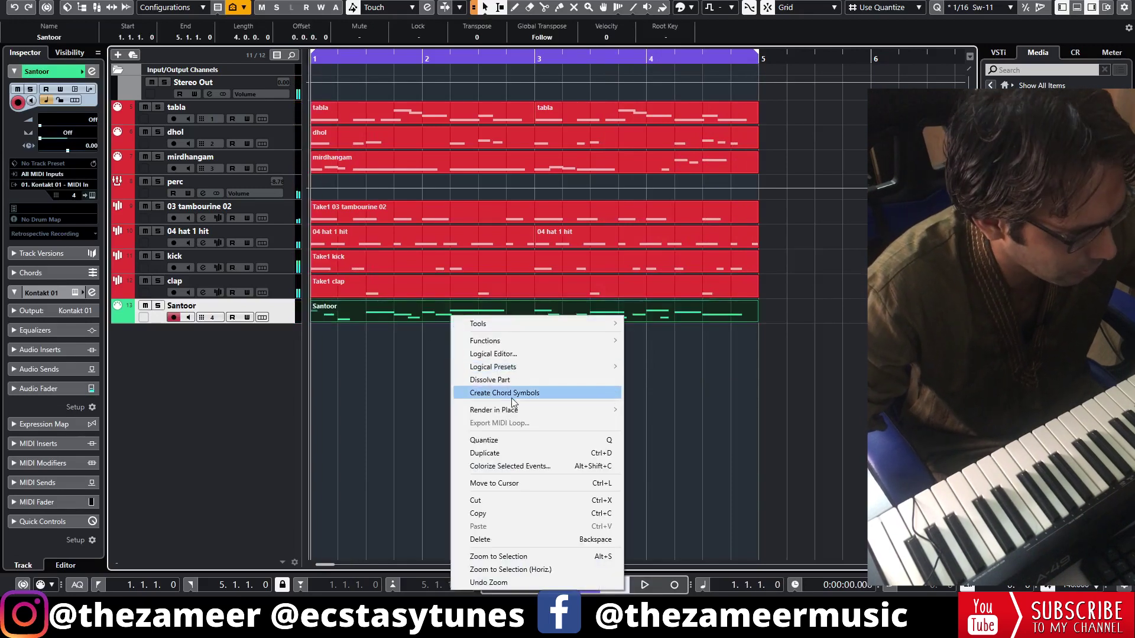
mouse_move(516, 411)
click(736, 410)
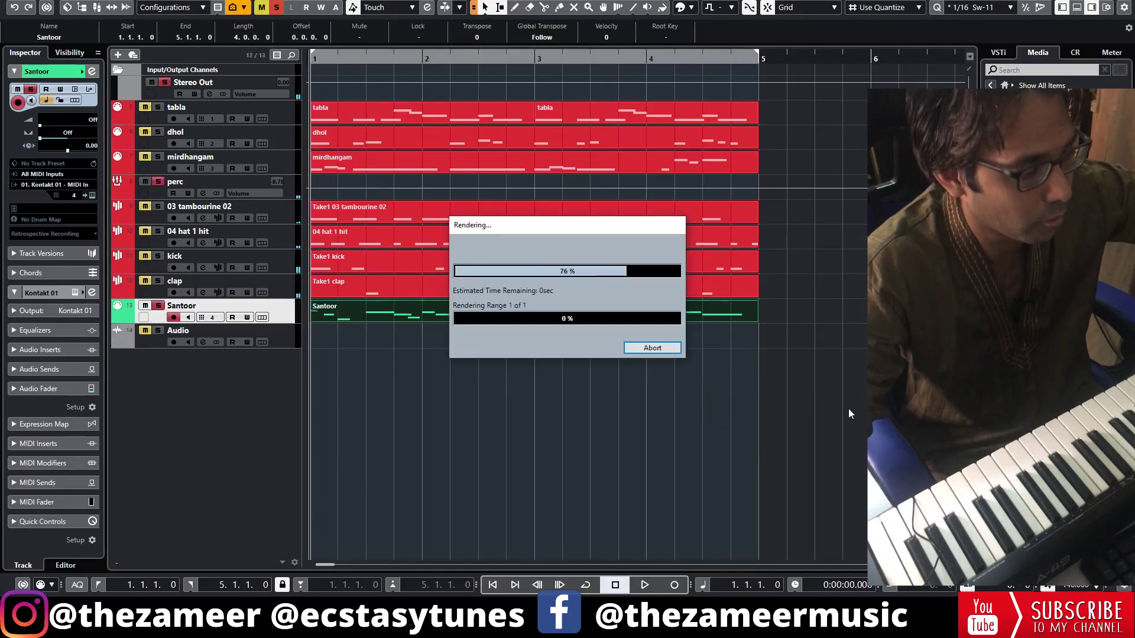
Insert HalfTime on the rendered Santoor audio track with a 1 Bar loop, 2x mode, 127 Hz band and 54% mix.
click(380, 346)
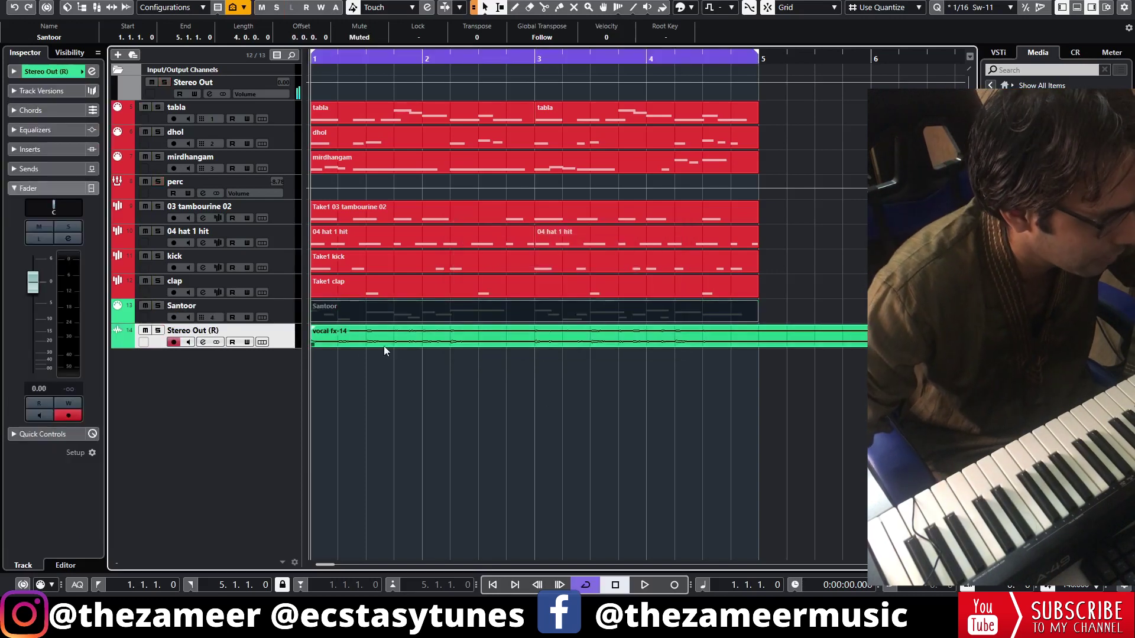
click(30, 149)
click(42, 175)
text(half)
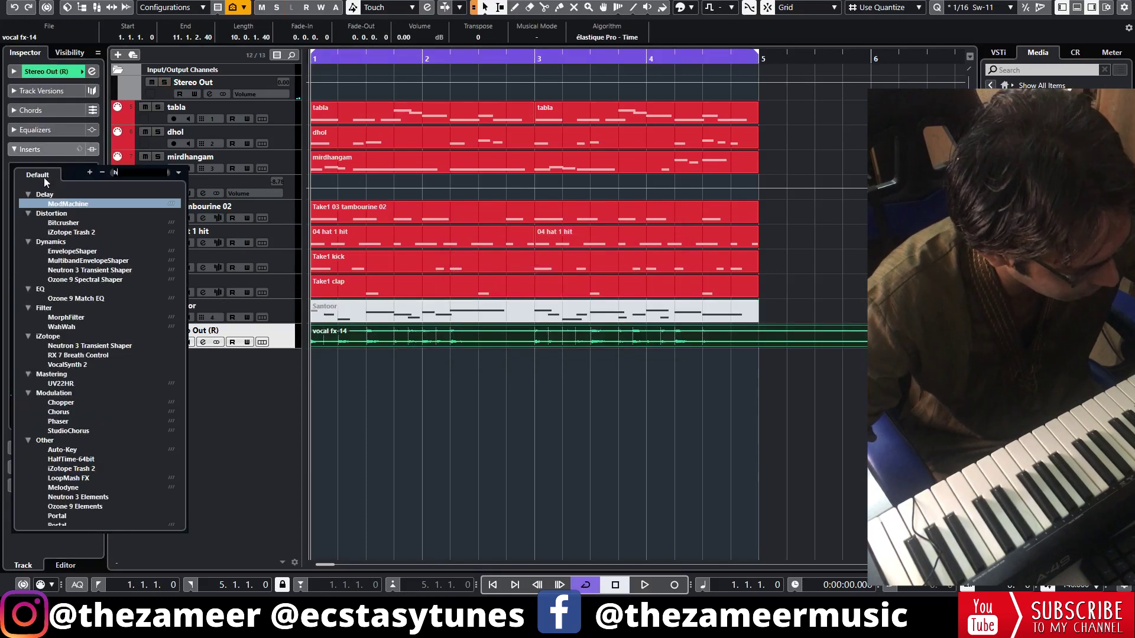
key(Return)
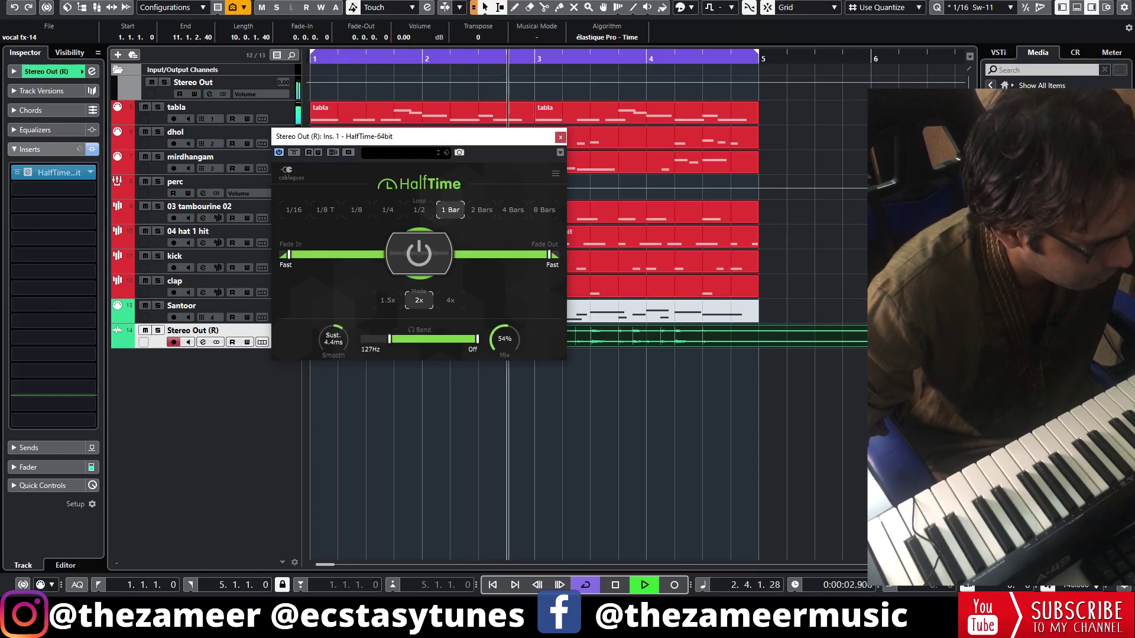
click(560, 137)
Split the rendered Santoor audio at bar 5 and delete the excess after it.
click(773, 378)
alt+click(761, 345)
click(785, 337)
key(Delete)
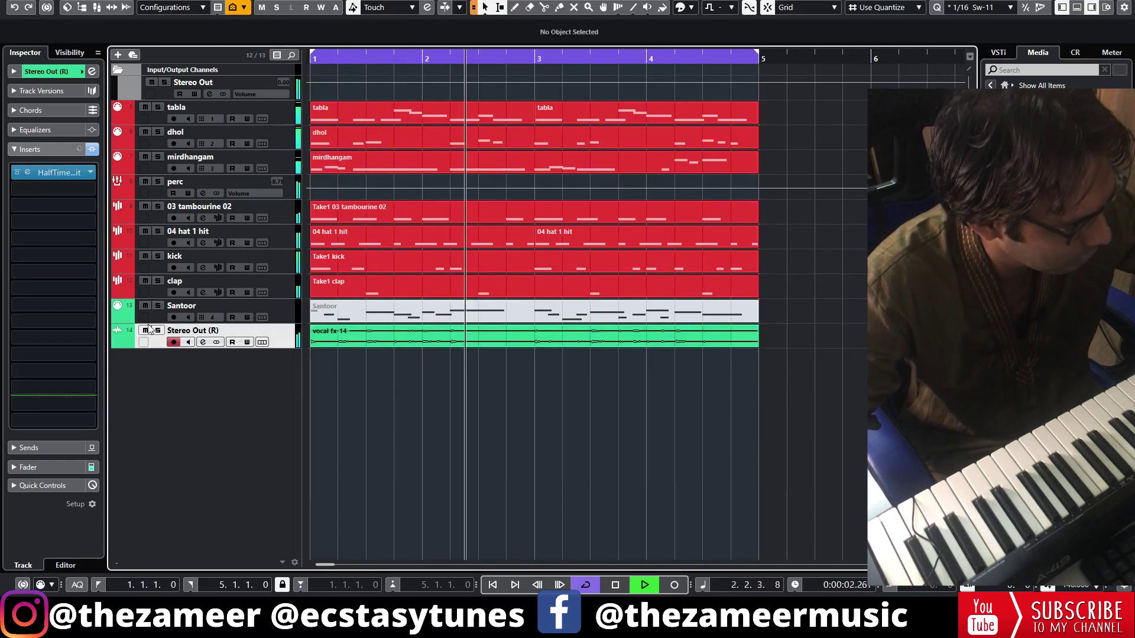
Enable a low-cut filter in the channel settings of the rendered Santoor track, Stereo Out (R), and raise its frequency.
click(203, 342)
click(465, 351)
drag(478, 353, 495, 353)
click(977, 83)
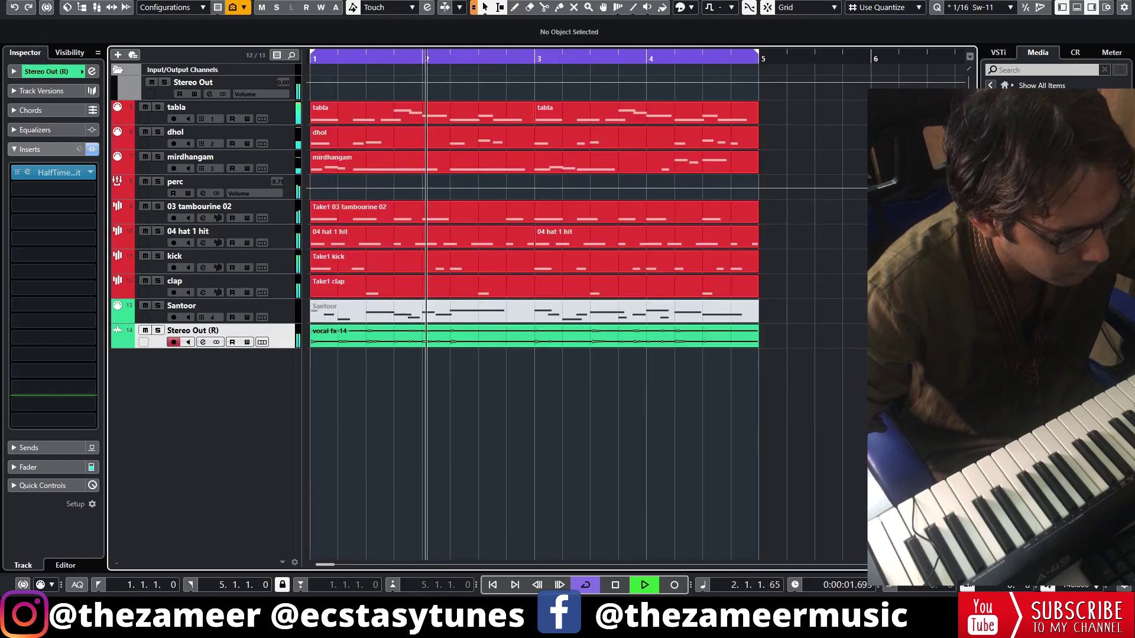
Enable a low-cut filter at about 118 Hz in the perc group's channel settings.
click(203, 194)
click(466, 351)
drag(484, 351, 494, 350)
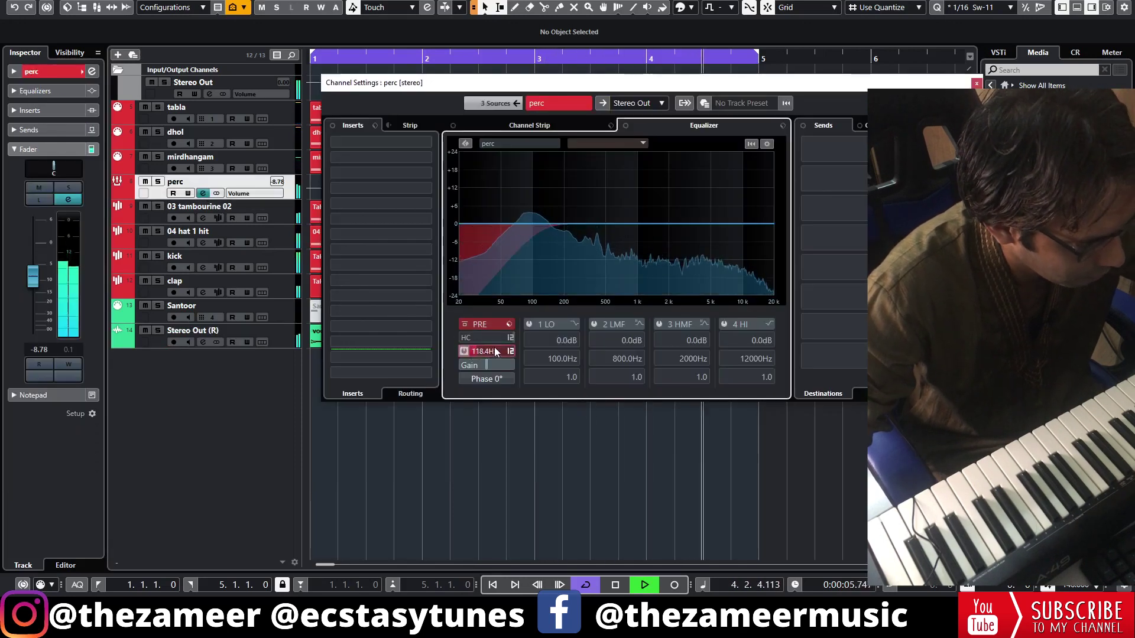
click(977, 84)
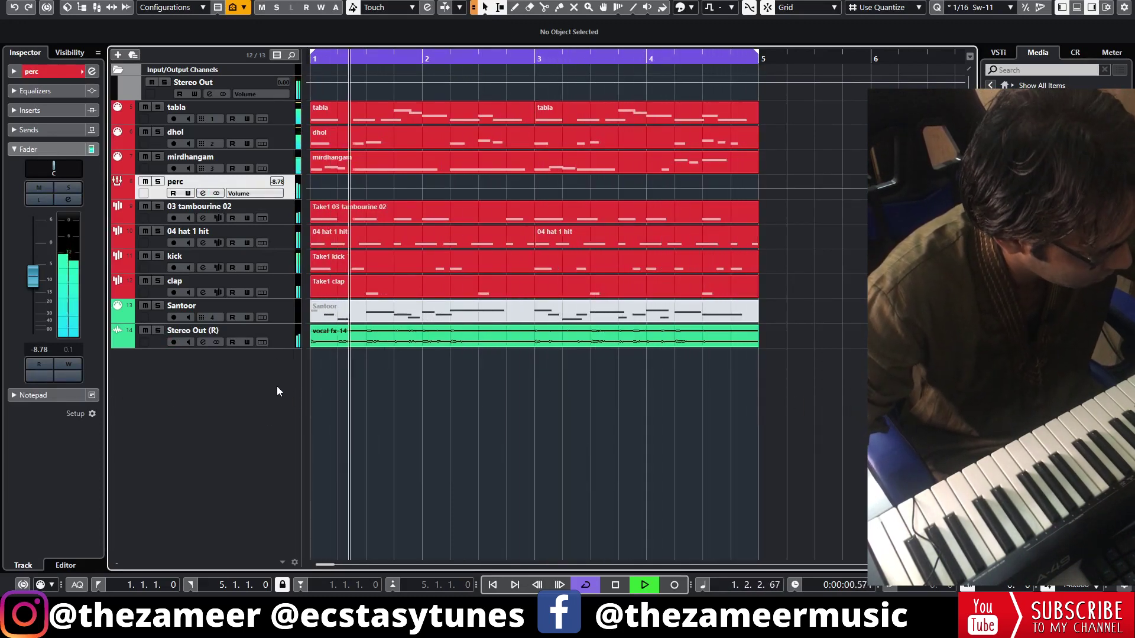
Stop playback and select the rendered Santoor audio track, Stereo Out (R).
key(space)
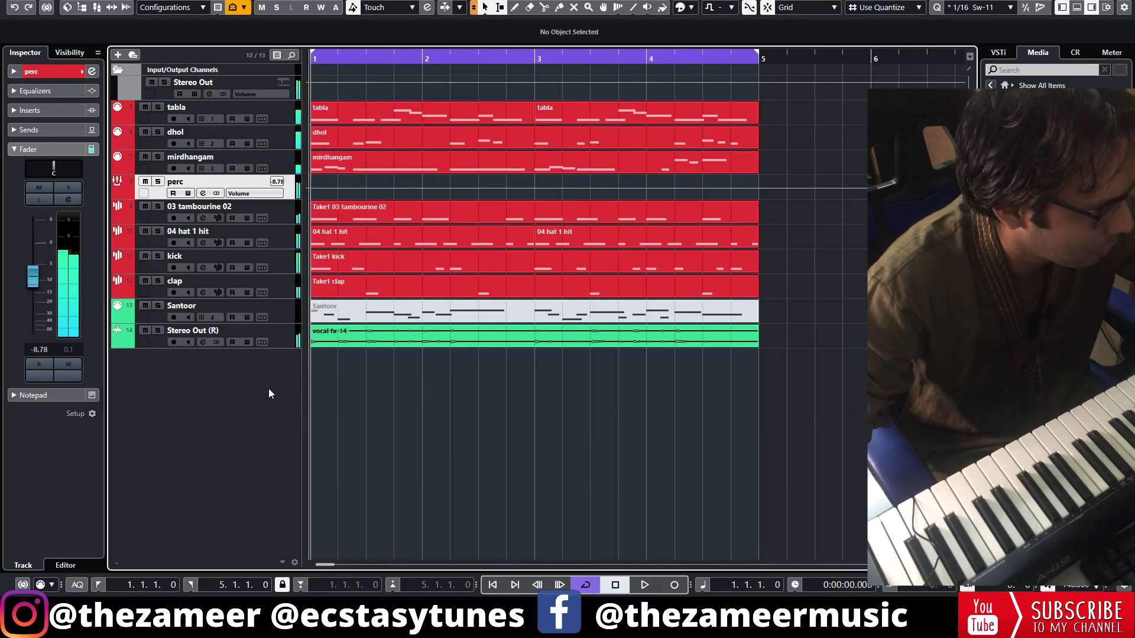
click(37, 149)
click(45, 73)
click(189, 334)
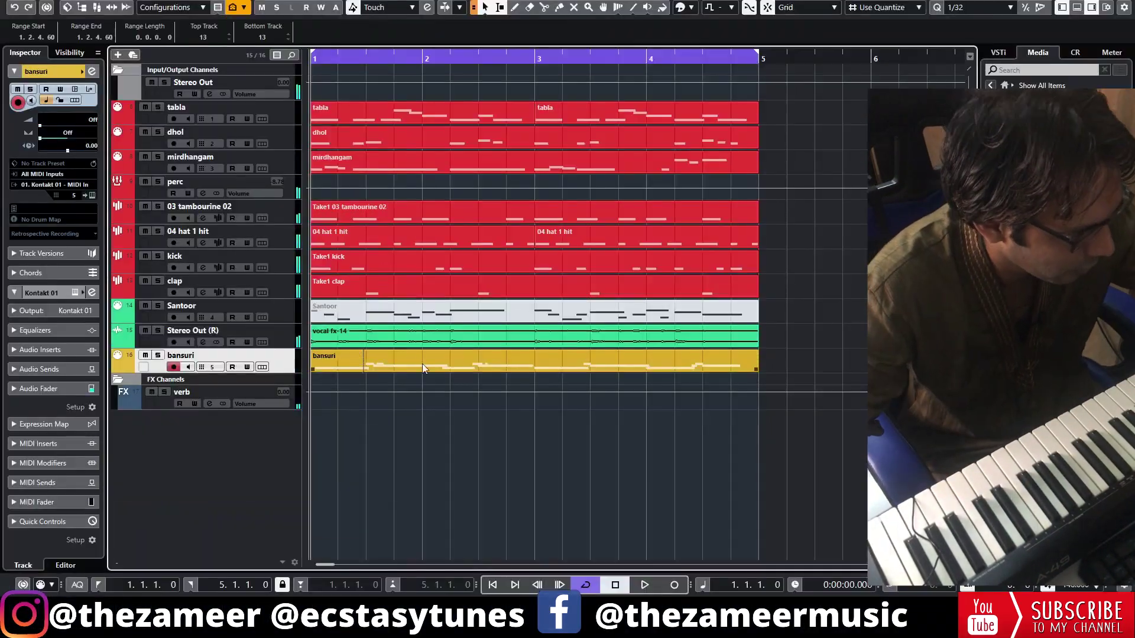
Render the bansuri part in place to audio and process it with HalfTime at 1 Bar, 2x, 239 Hz band and 67% mix.
right_click(422, 363)
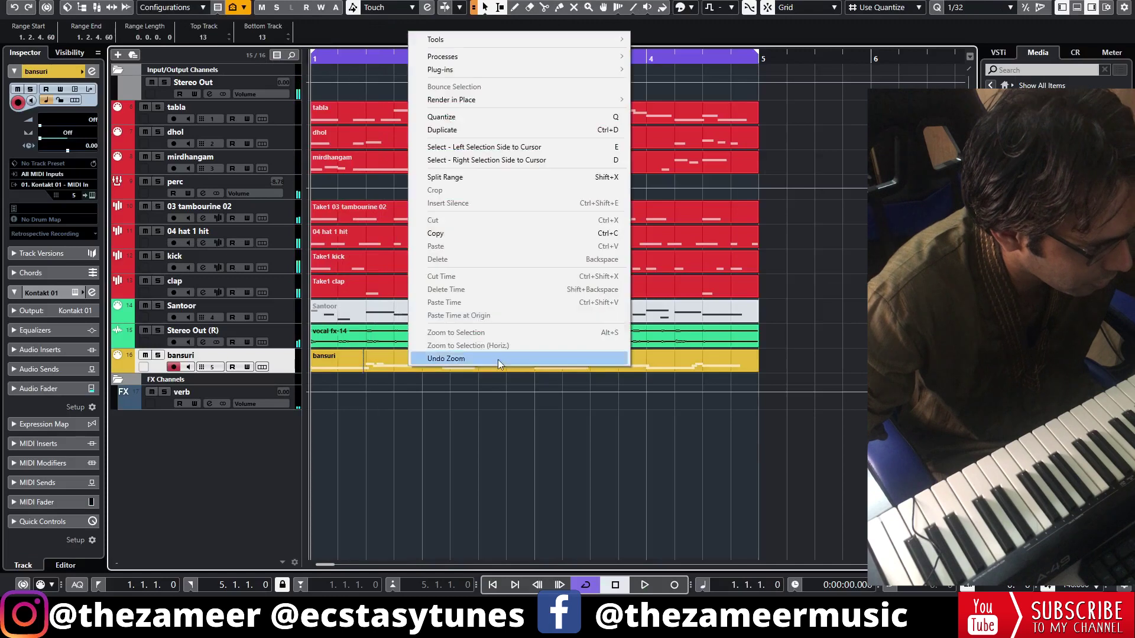
click(502, 99)
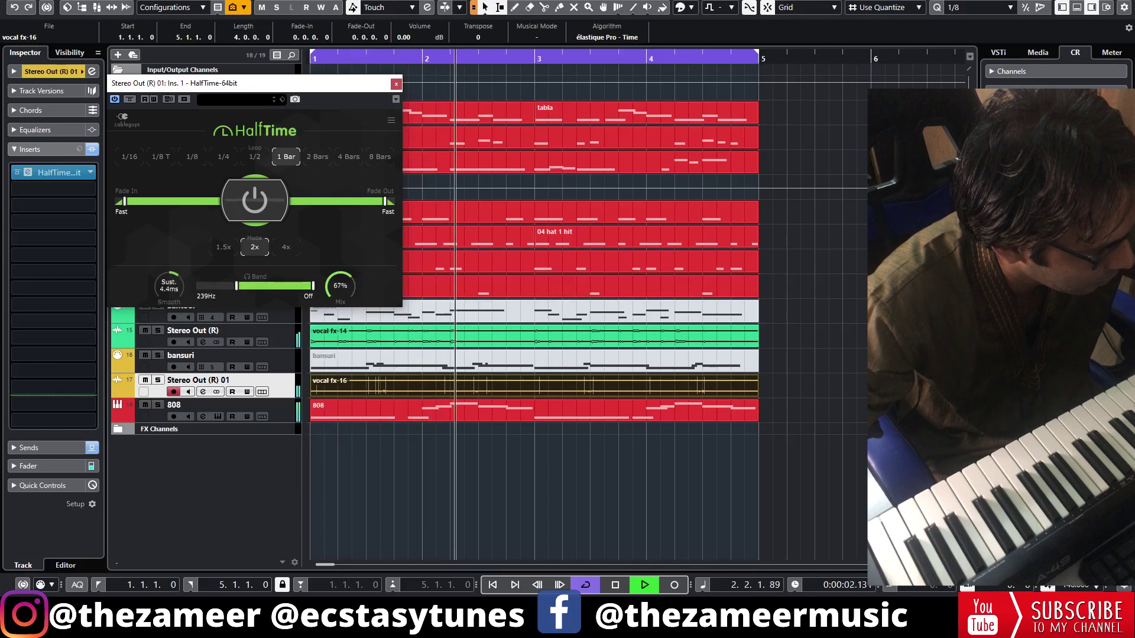
click(396, 84)
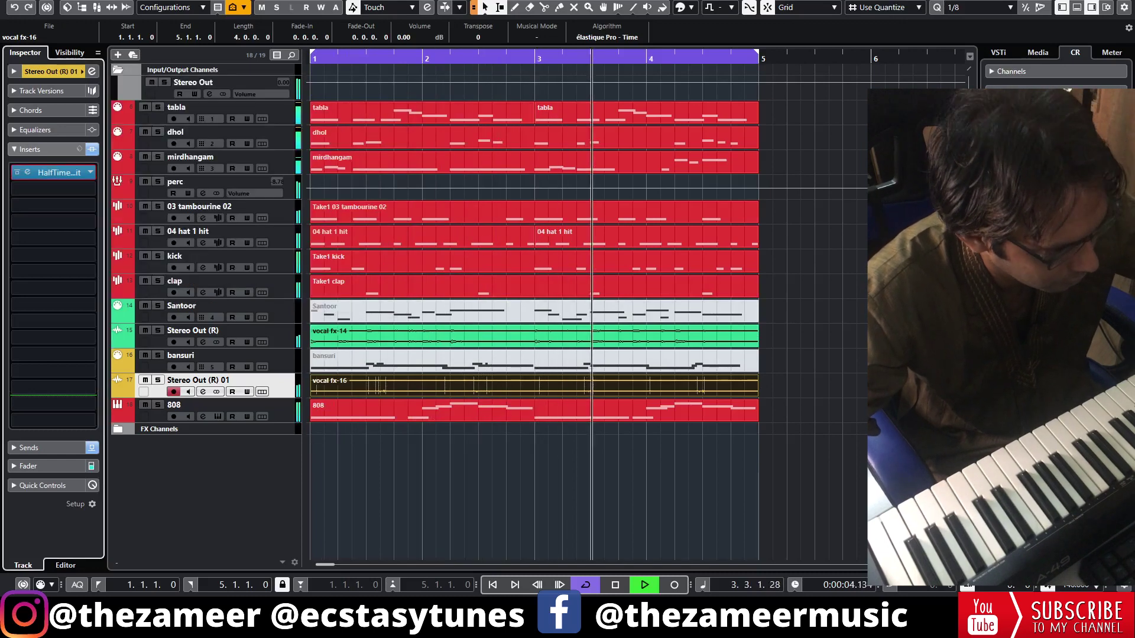
Stop the loop playback and search the media library for "chant" samples.
click(892, 168)
key(g)
key(g)
key(g)
key(g)
key(g)
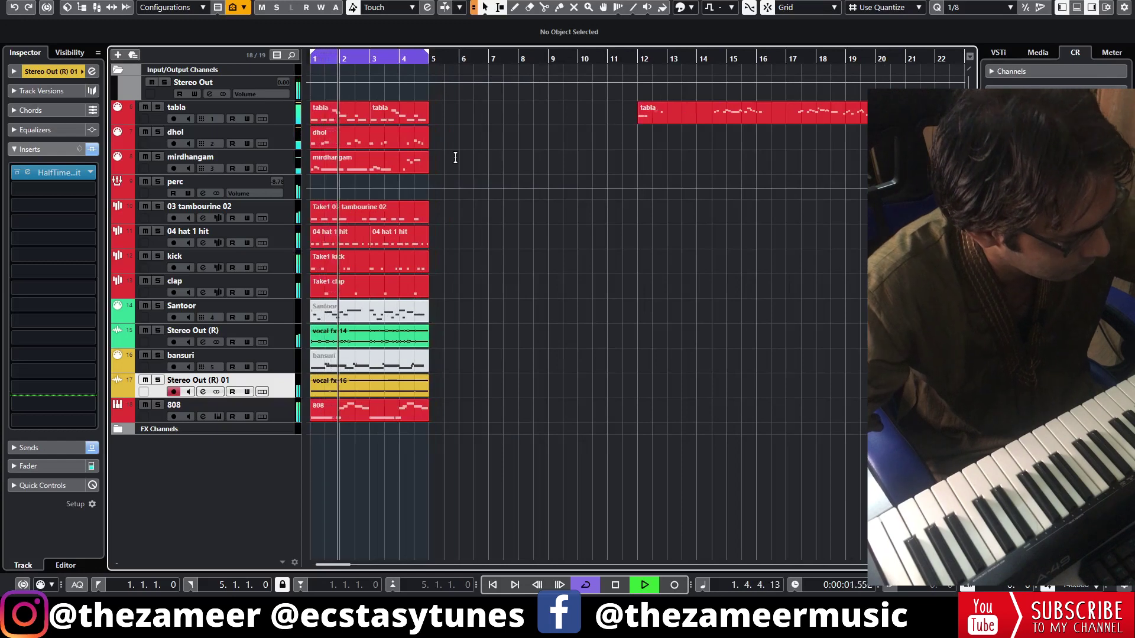
key(space)
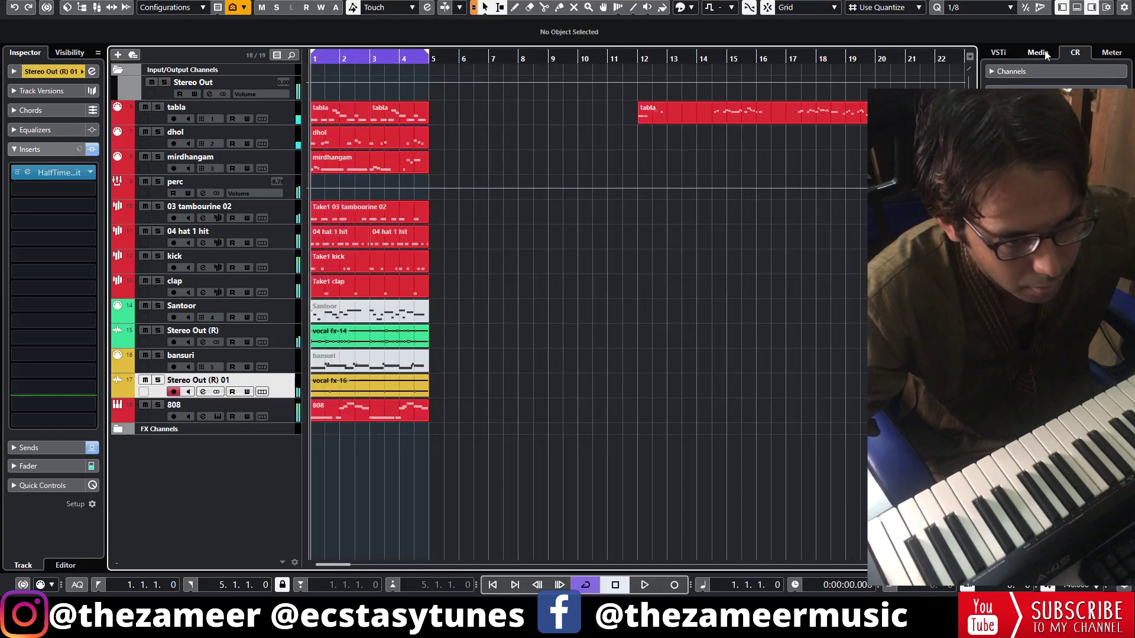
click(1038, 52)
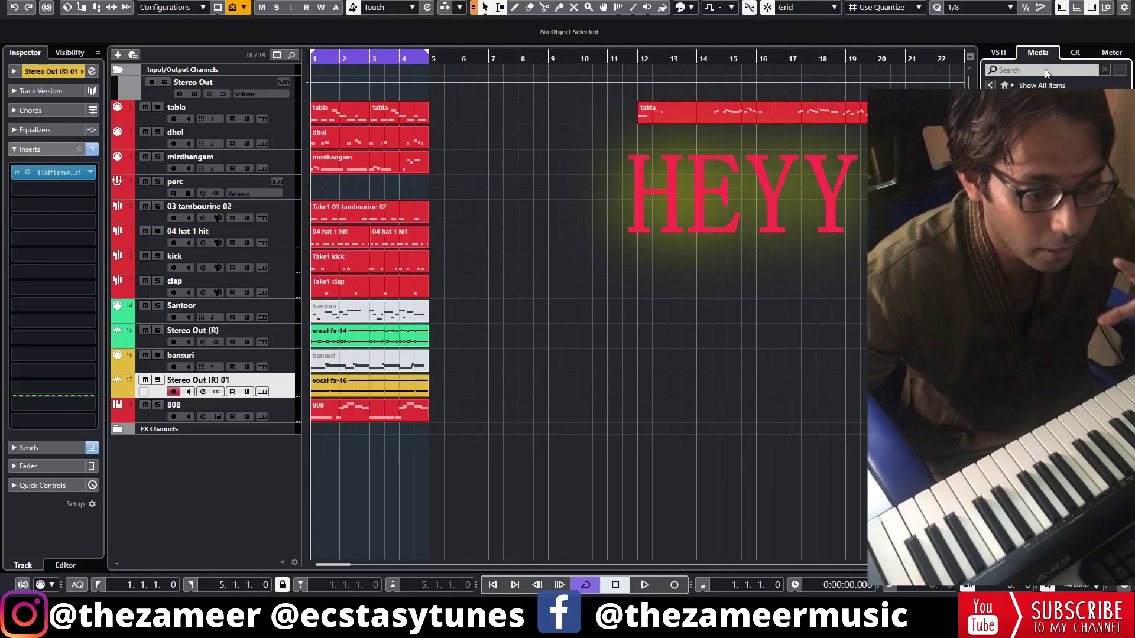
click(1044, 69)
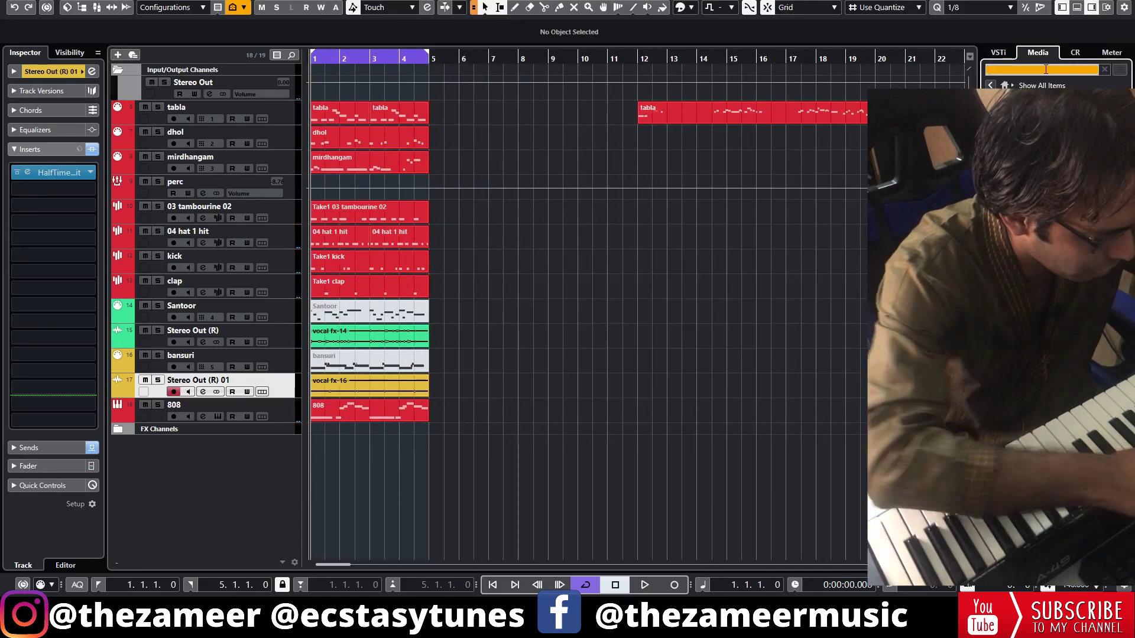
text(chant)
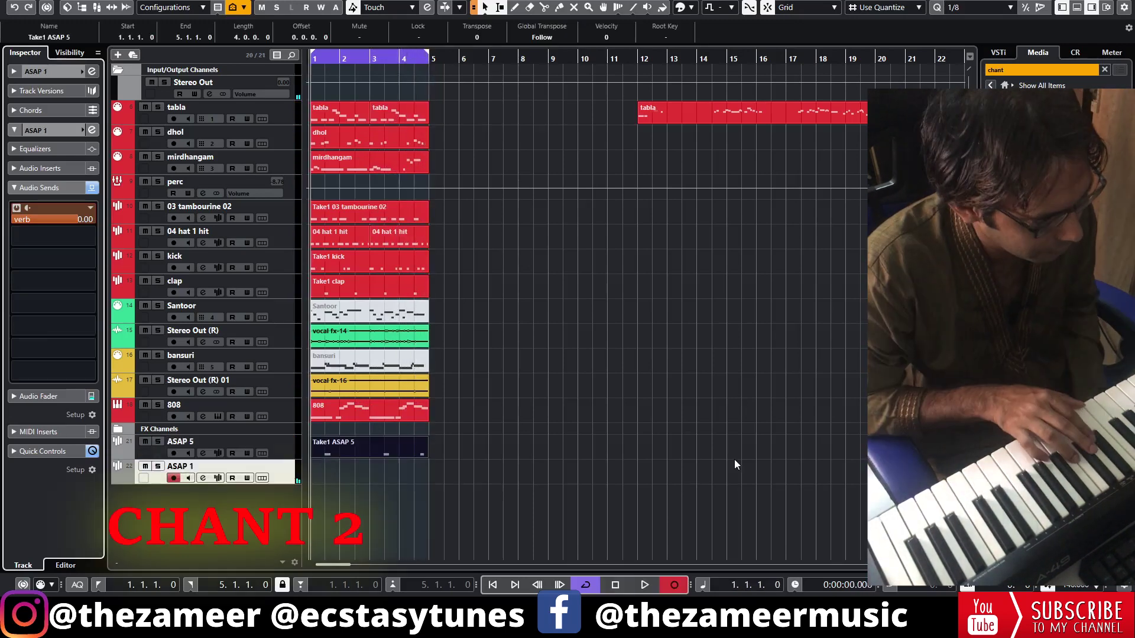
Record a four-bar chant pattern on the ASAP 1 sampler track and play it back with the loop.
key(KP_Multiply)
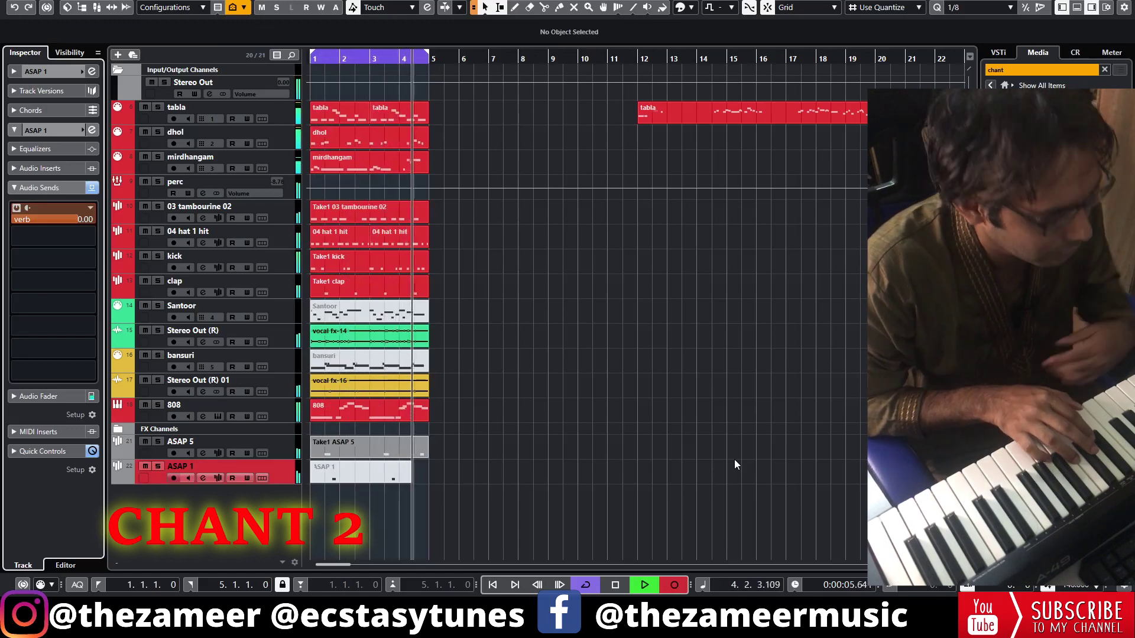
key(space)
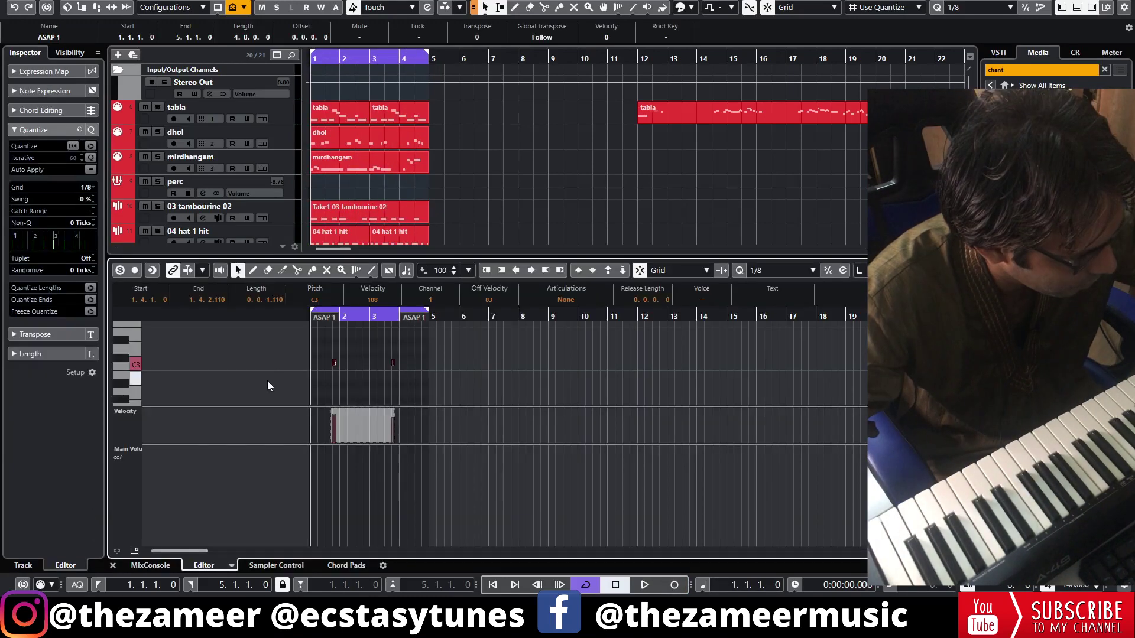
key(space)
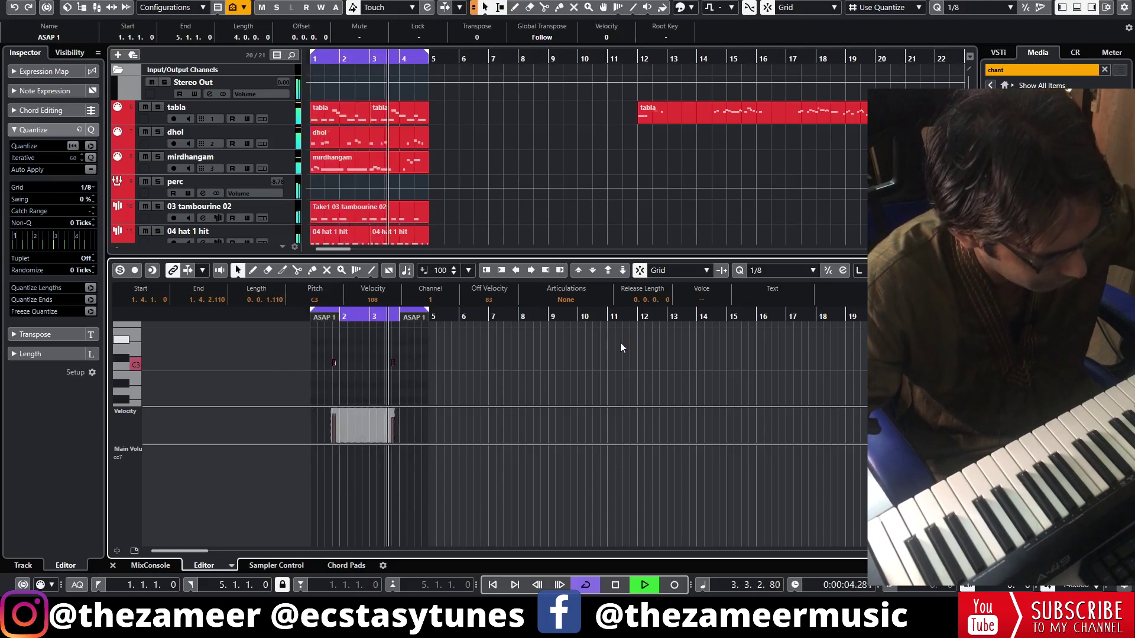
key(ctrl+e)
key(space)
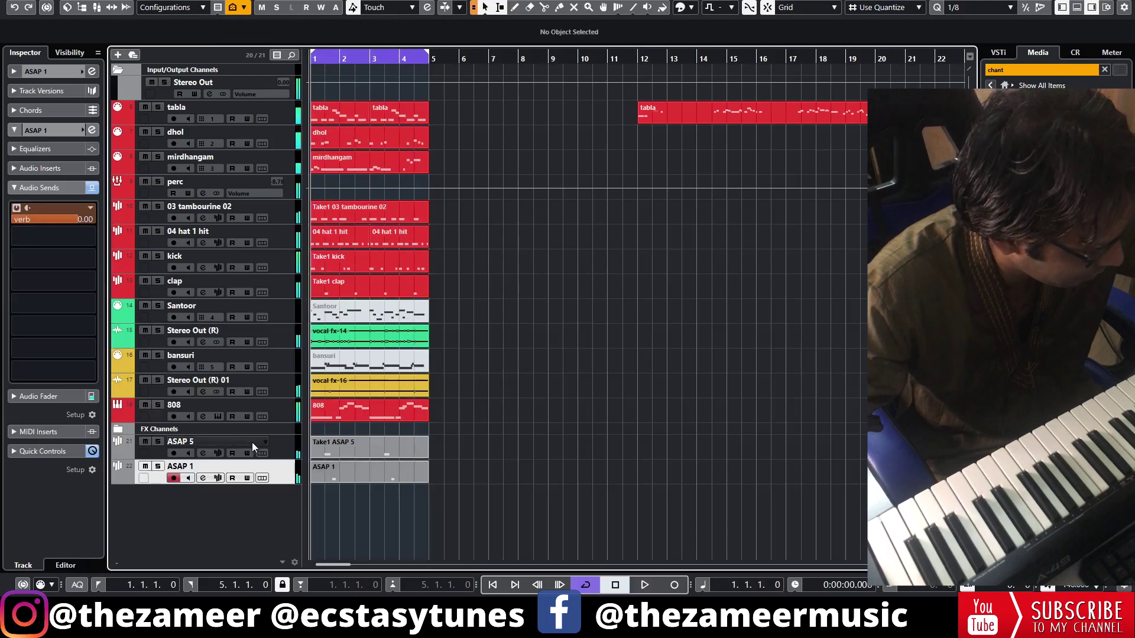
Open the ASAP 5 and ASAP 1 samples in Sampler Control and set the ASAP 1 sample volume to 3.2 dB.
click(251, 443)
key(ctrl+e)
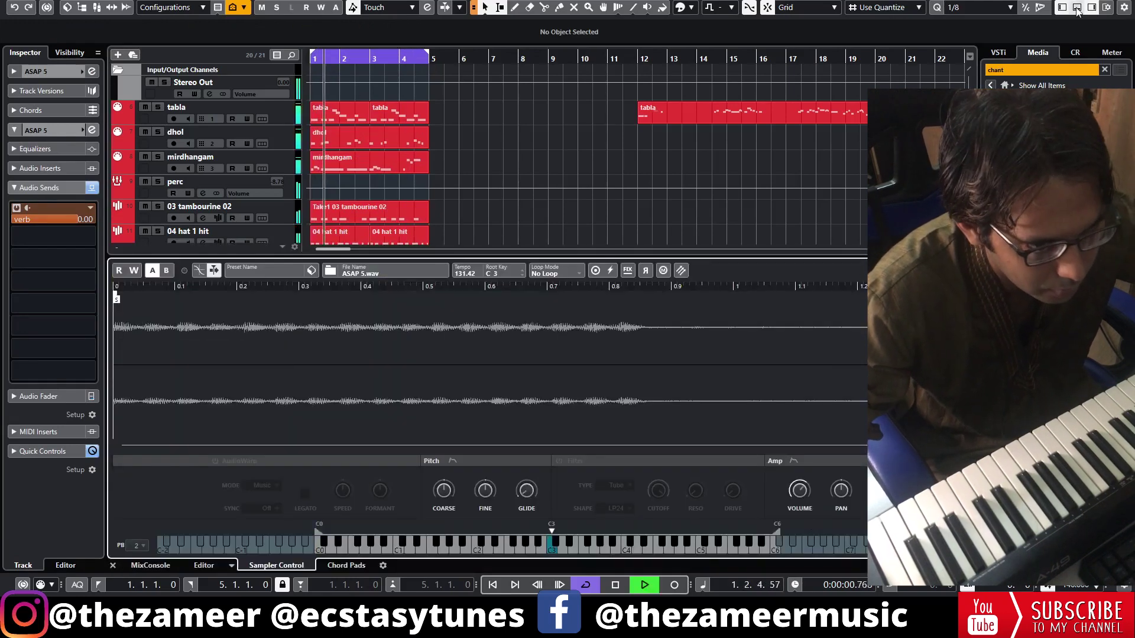
click(1076, 8)
click(283, 480)
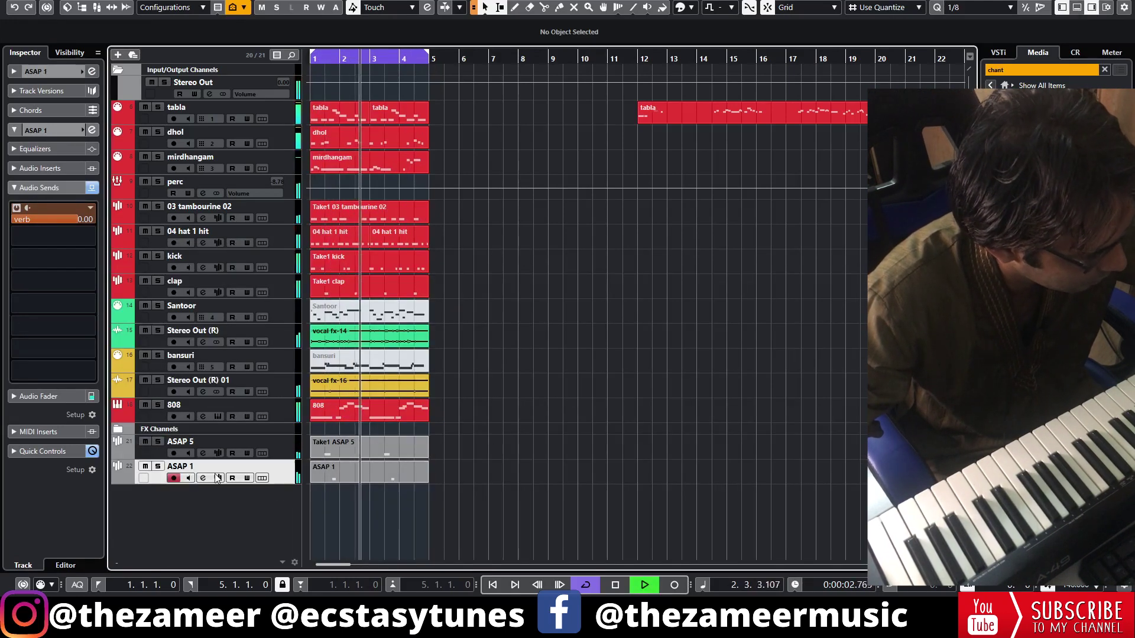
key(ctrl+e)
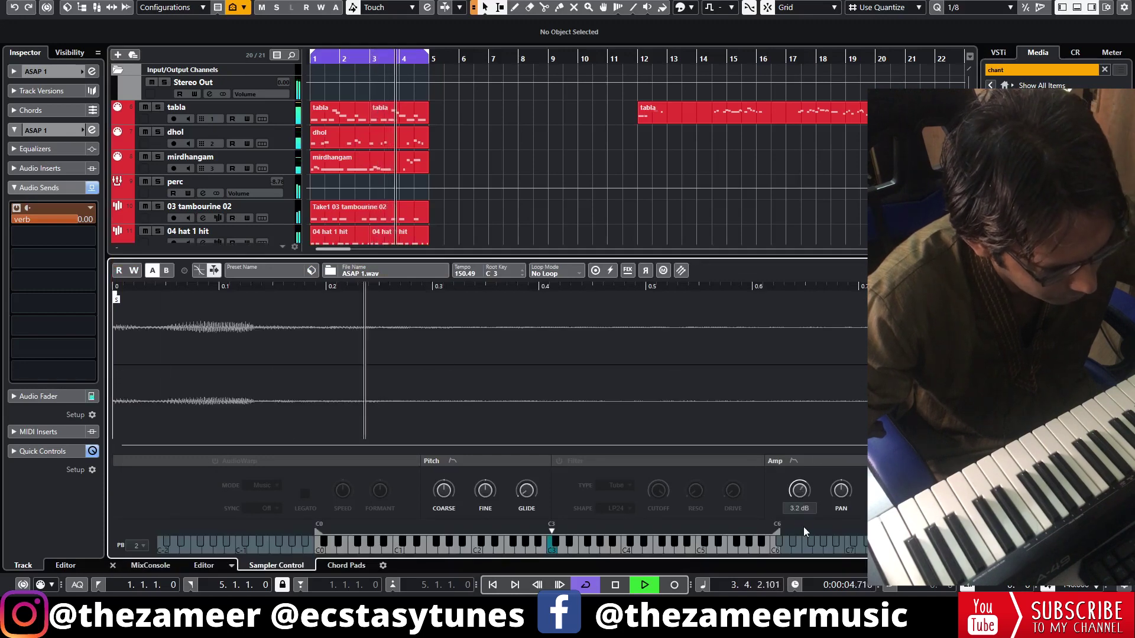
click(775, 225)
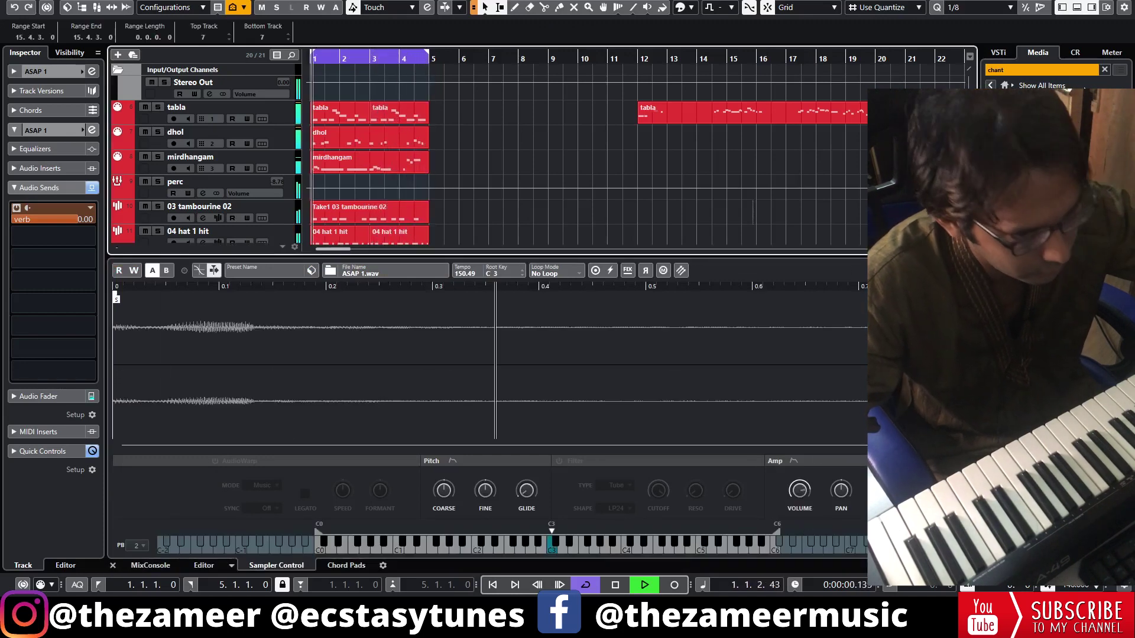
Record four-bar chant patterns on the Hey Chant and Yeah sampler tracks.
key(ctrl+alt+e)
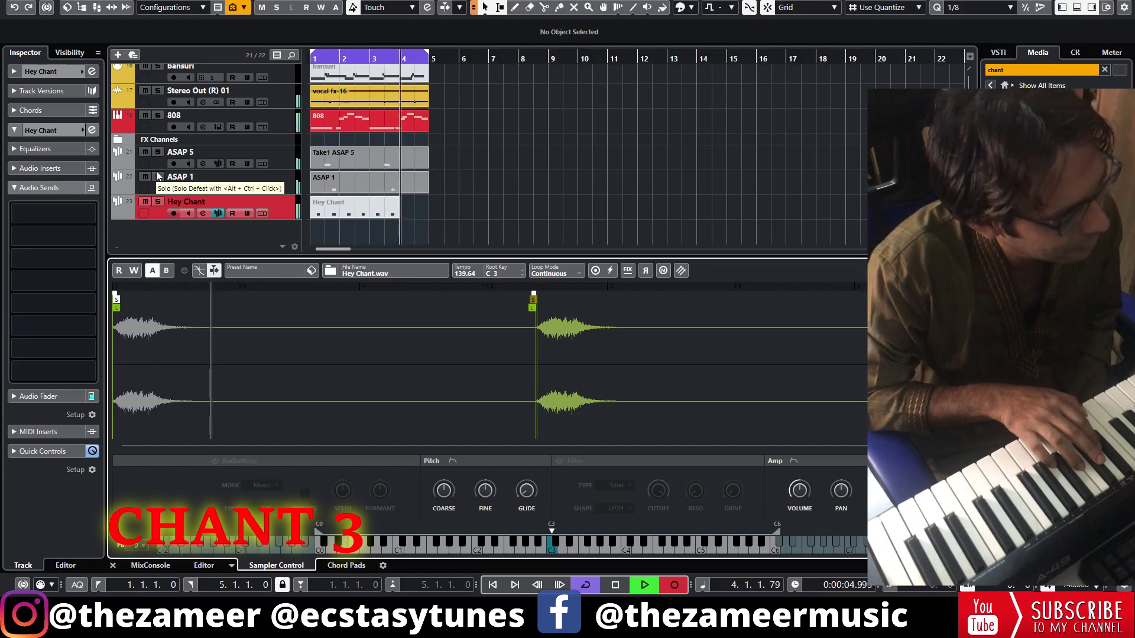
key(space)
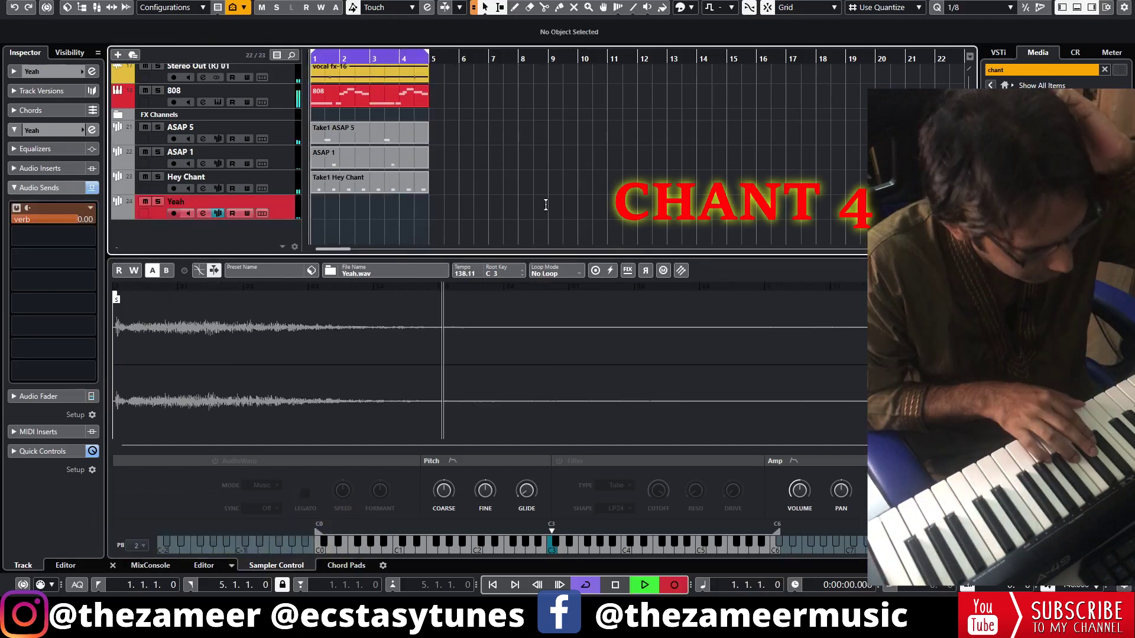
key(KP_Multiply)
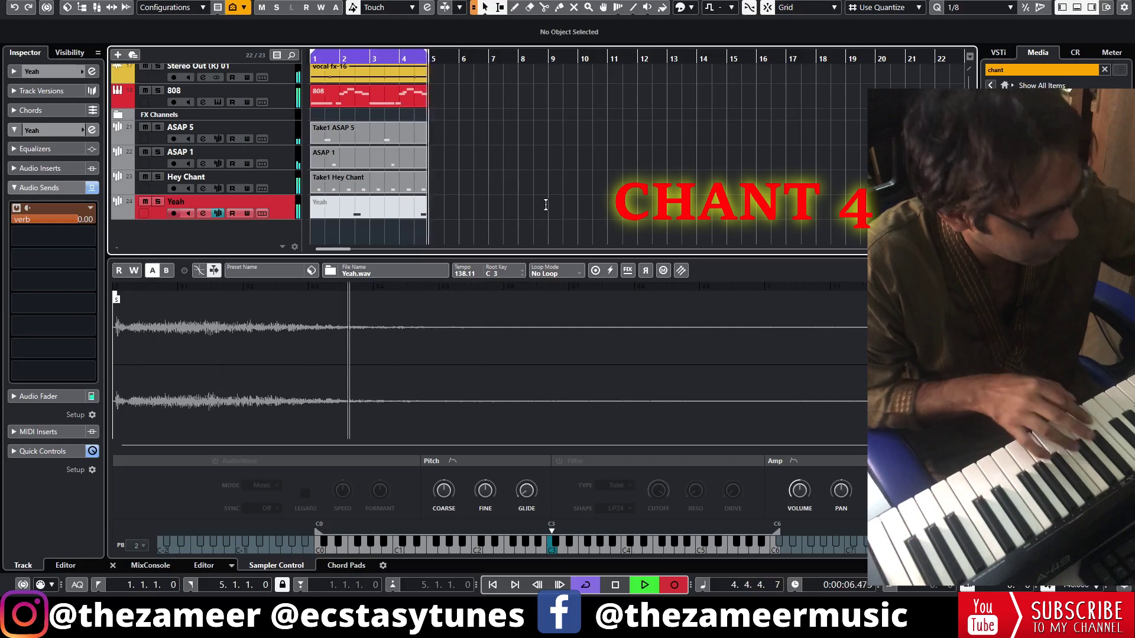
key(space)
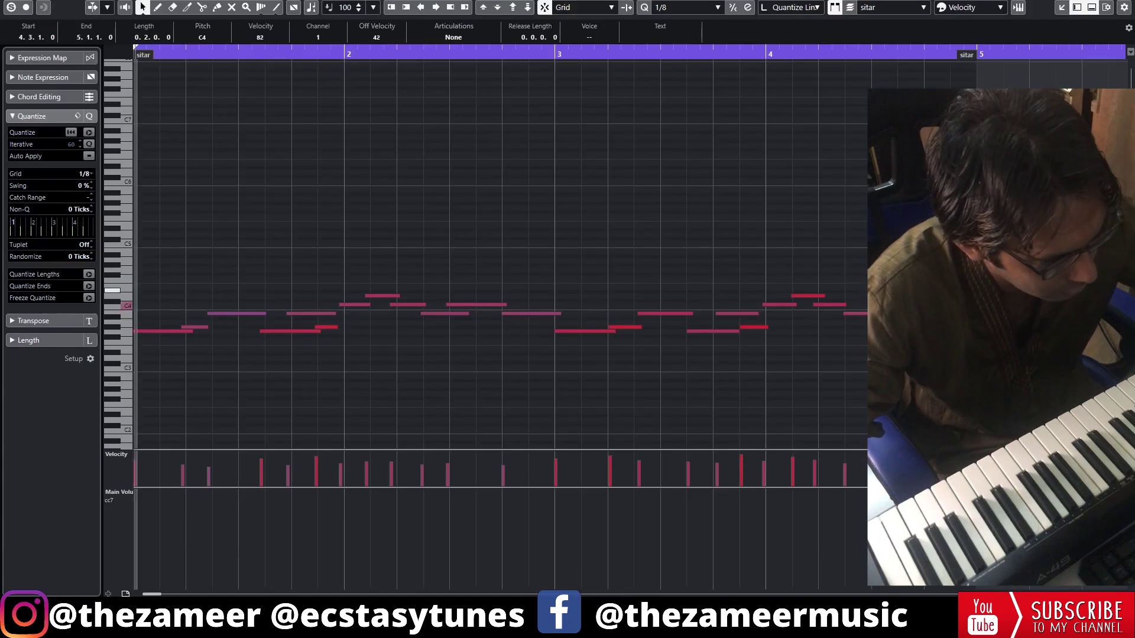
Quantize the recorded sitar notes to the 1/8 grid during playback and return to the project arrangement.
key(space)
click(587, 297)
key(q)
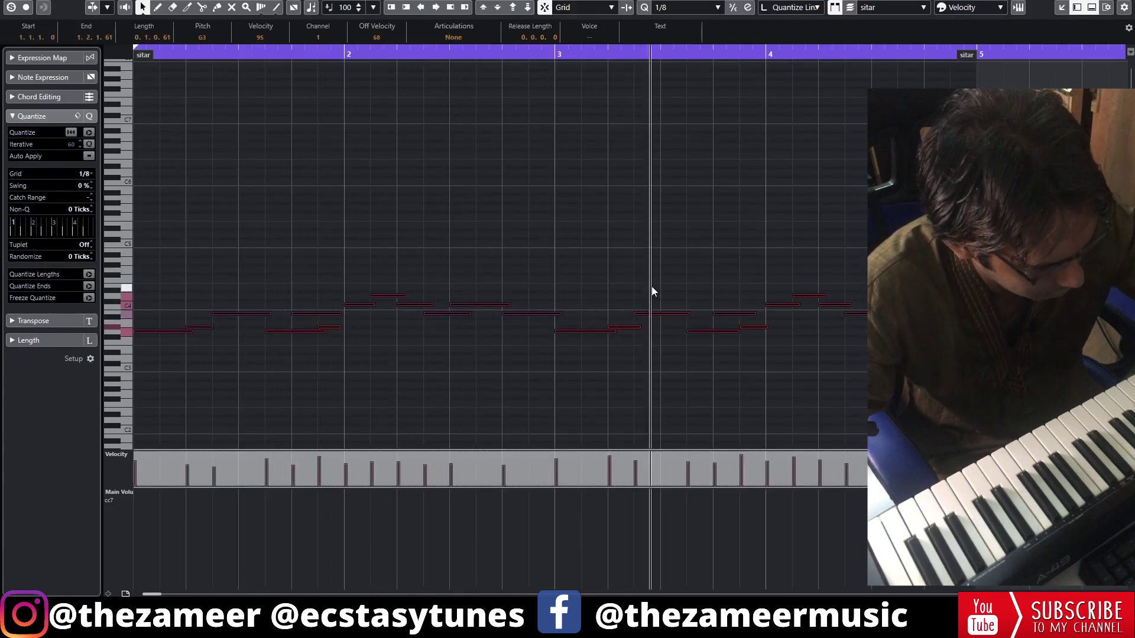
key(Return)
key(Return)
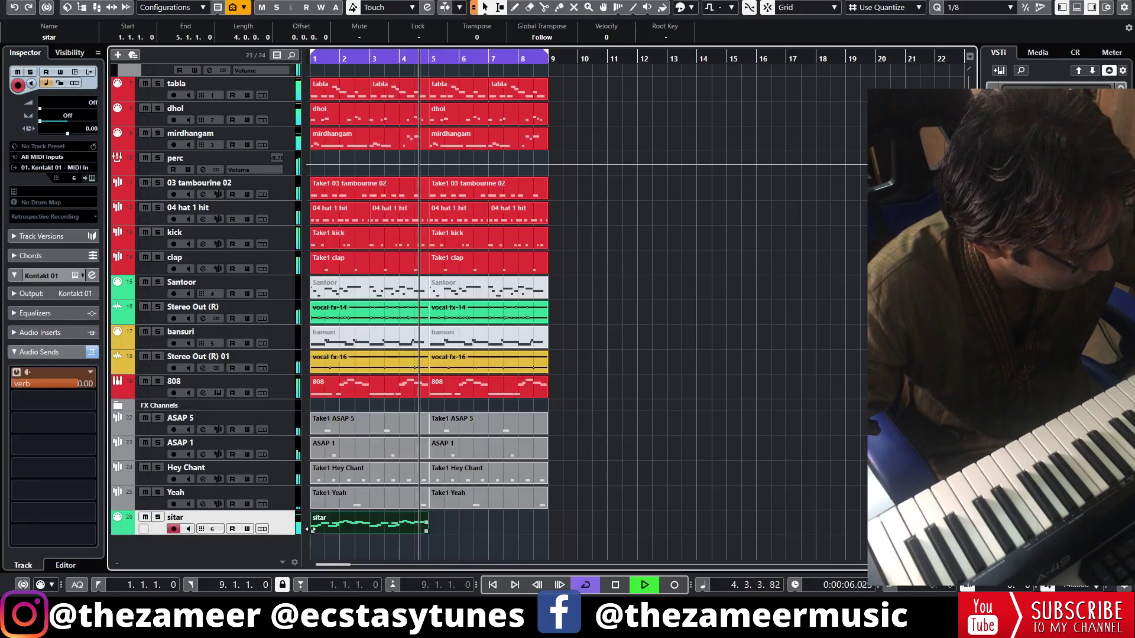
Render the sitar part in place to audio and send the new track to verb at 0.00 and del at -12.5.
key(space)
key(ctrl+alt+e)
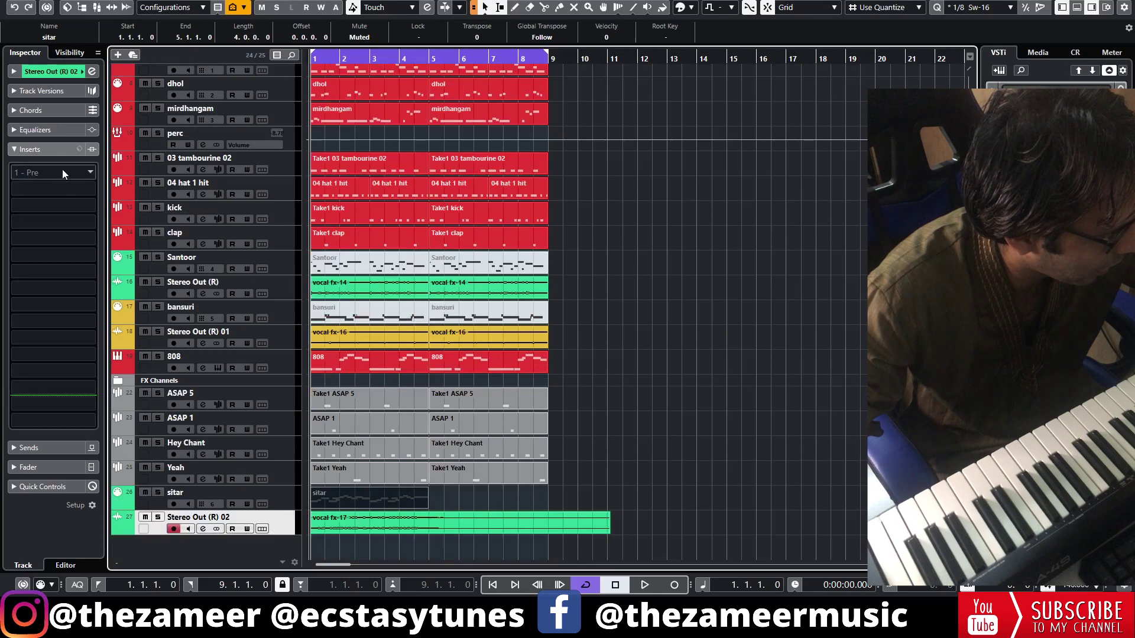
click(62, 172)
click(65, 148)
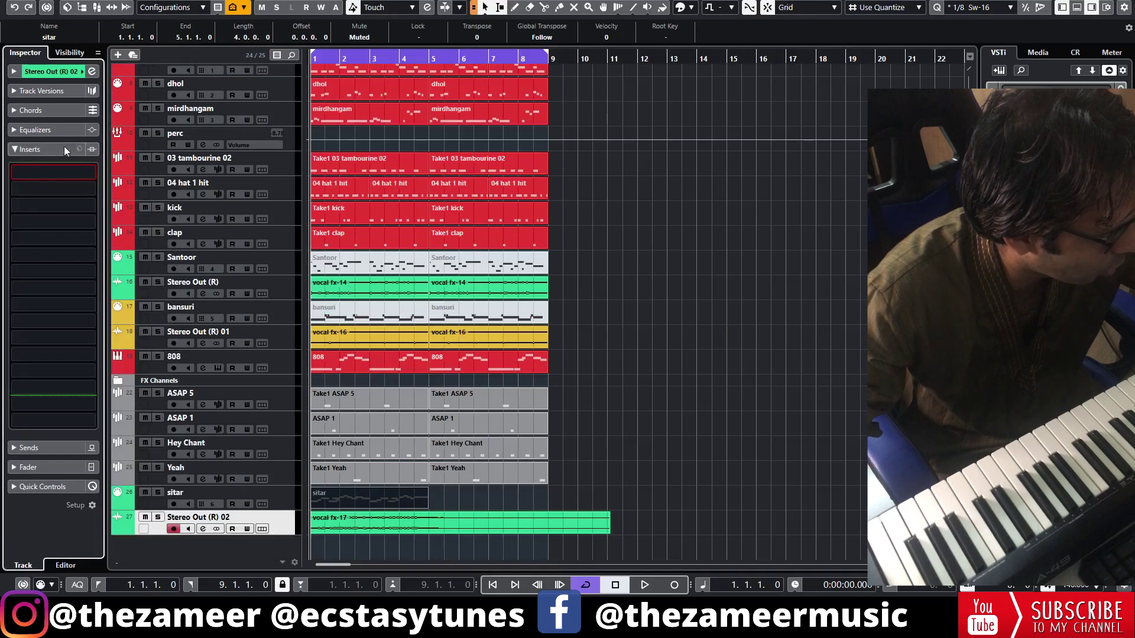
click(50, 448)
click(37, 228)
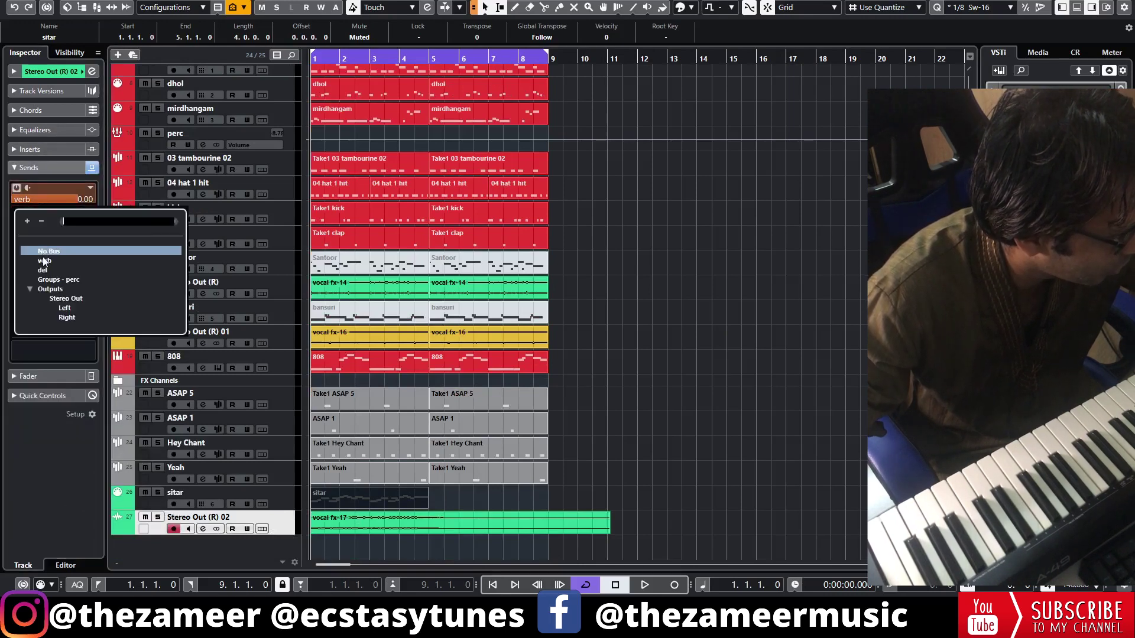
click(44, 251)
Play the loop, trim the rendered sitar audio clip to four bars and repeat it across bars 5 to 8.
key(space)
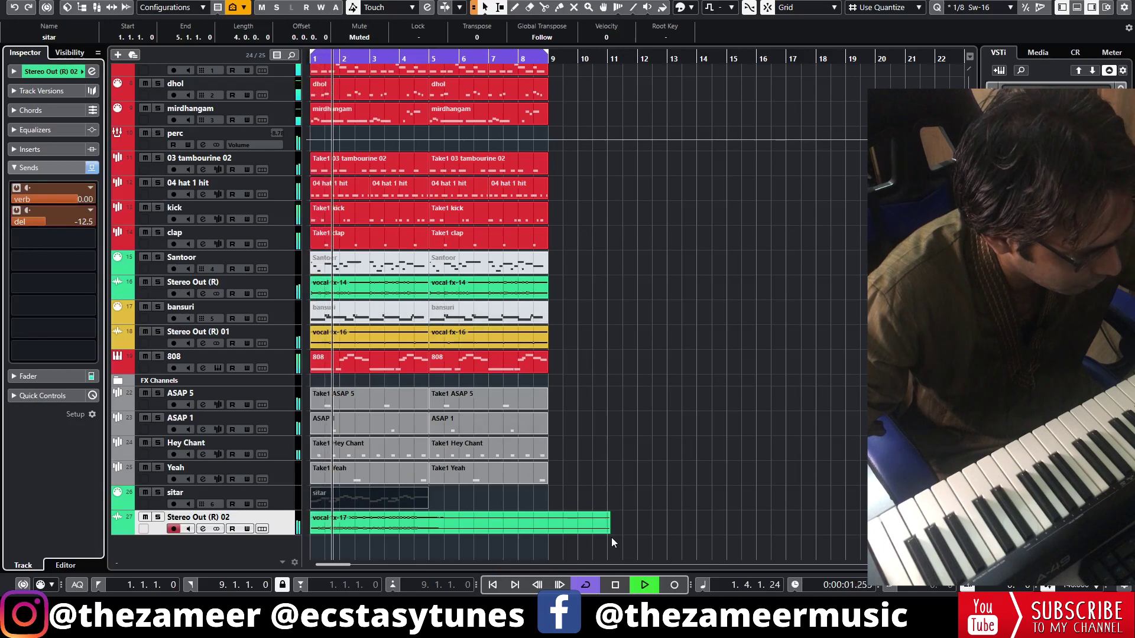
drag(609, 520, 443, 538)
click(430, 526)
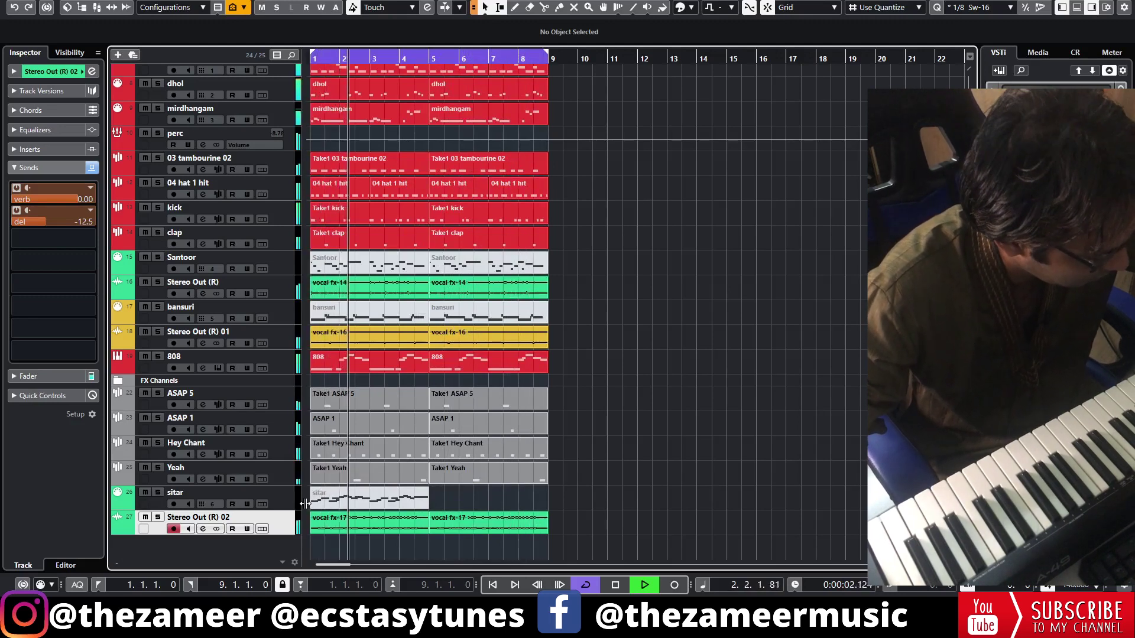
Set the rendered sitar track's sends to -5.94 for verb and -13.8 for del, and play the eight-bar loop.
key(space)
drag(34, 225, 23, 224)
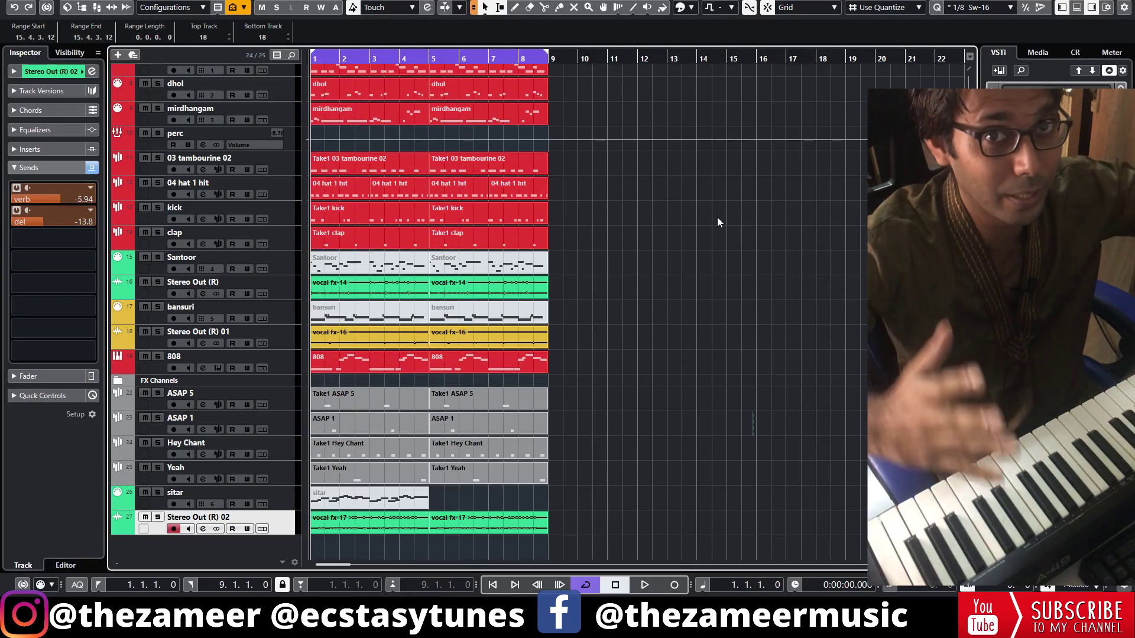
key(space)
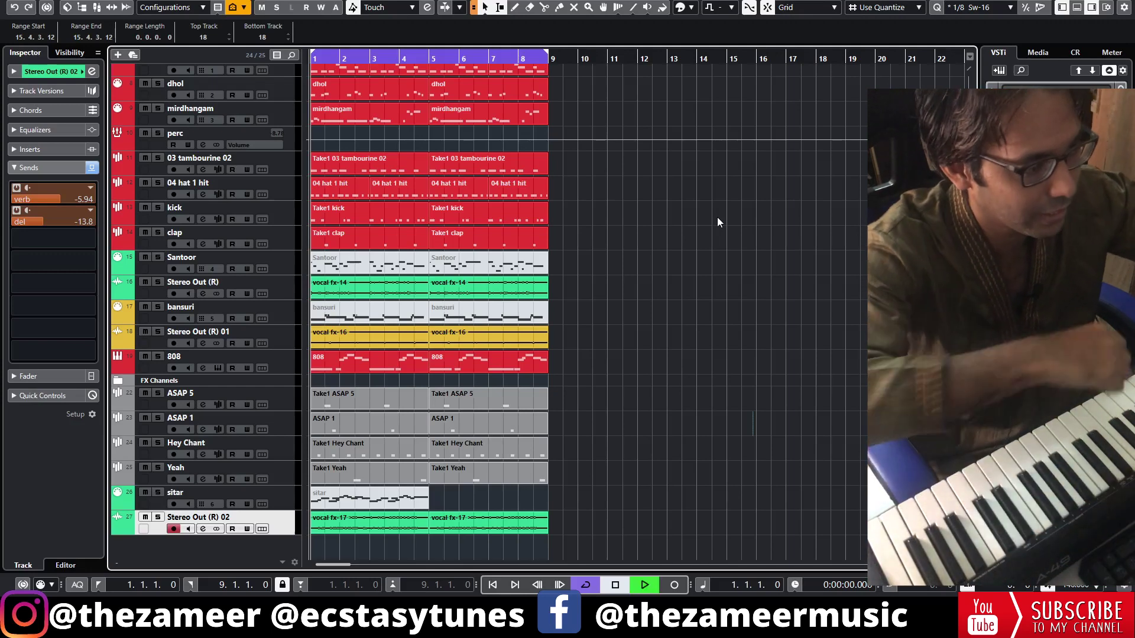